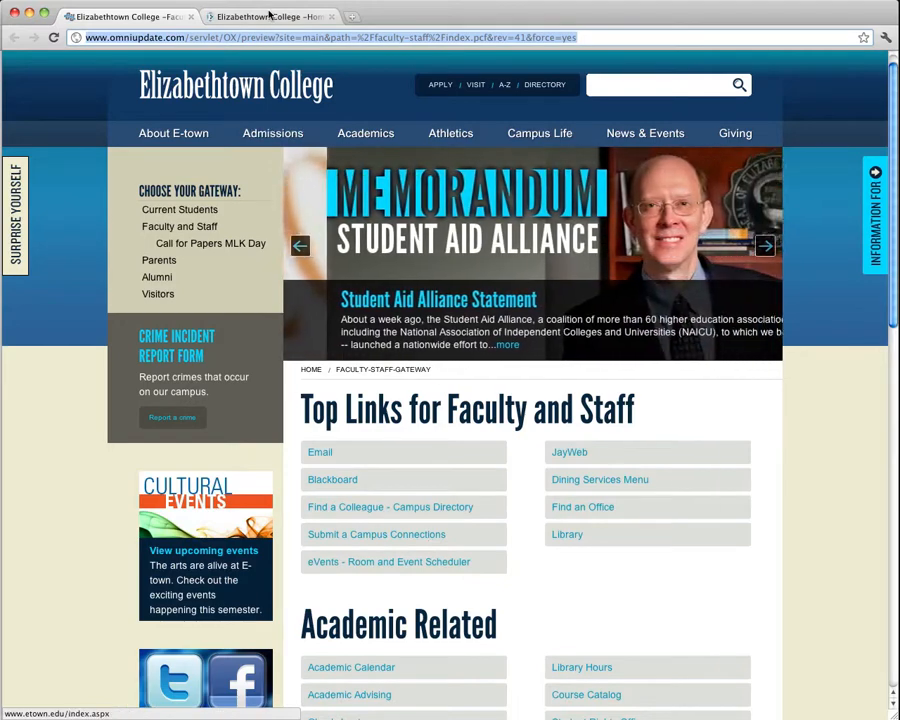
Open ec25liveweb.etown.edu/25live in the second browser tab.
click(267, 16)
click(276, 40)
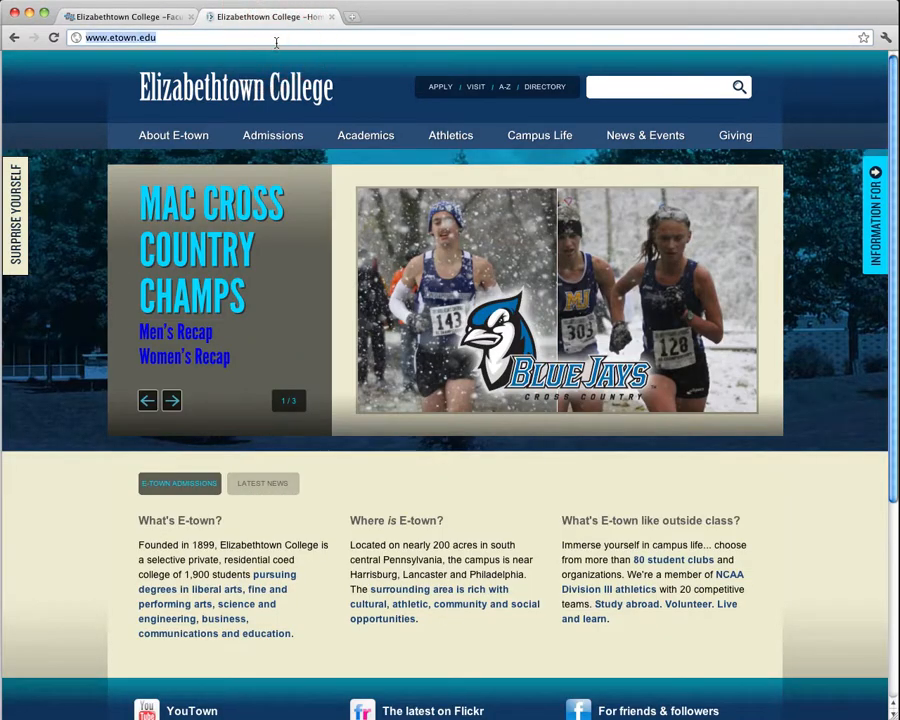
text(ec25)
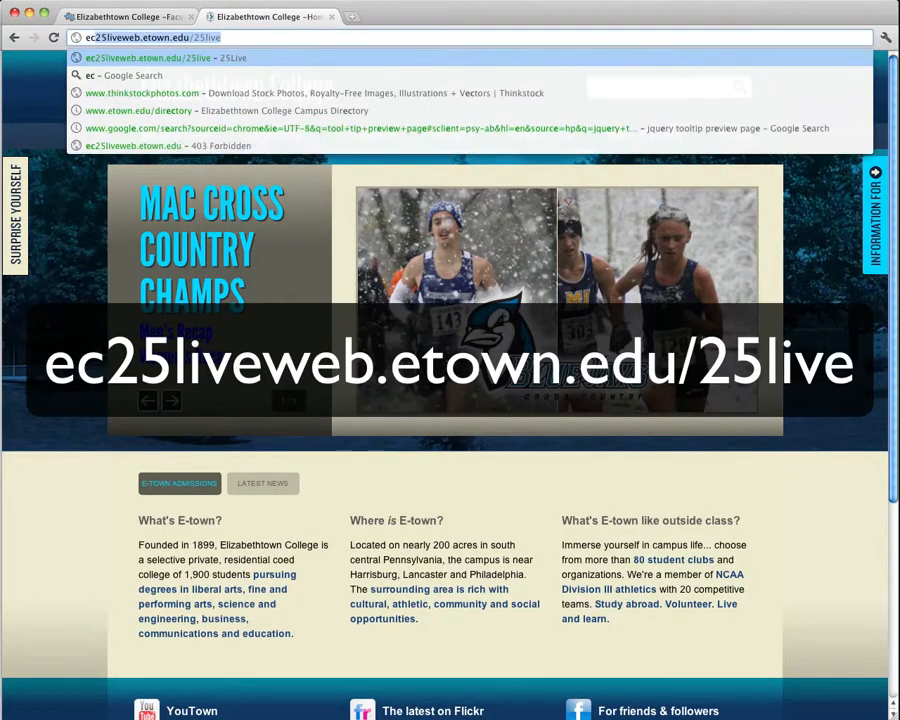
text(liveweb)
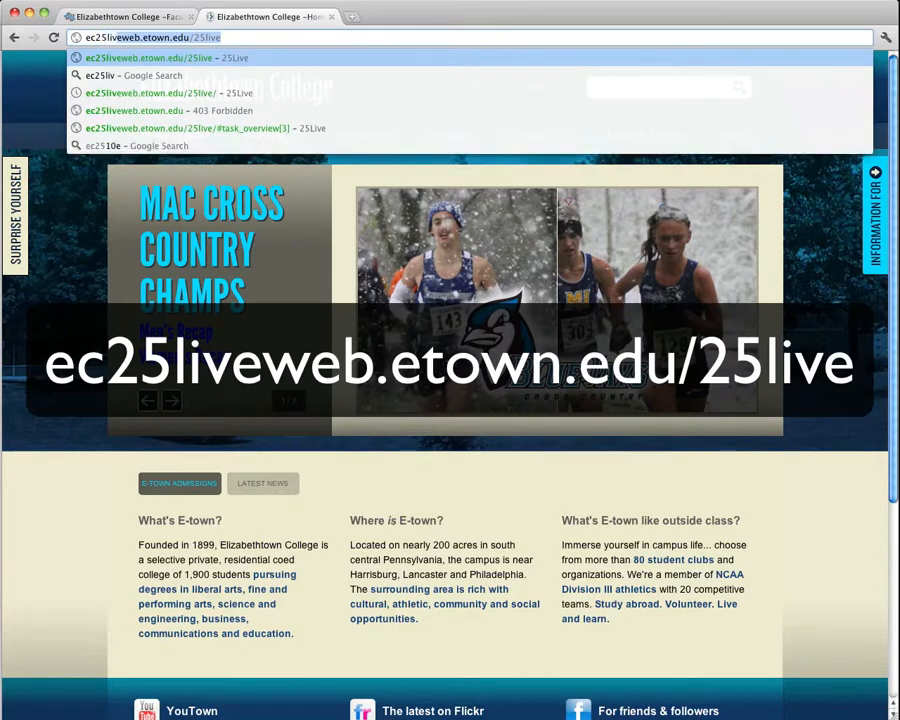
text(.)
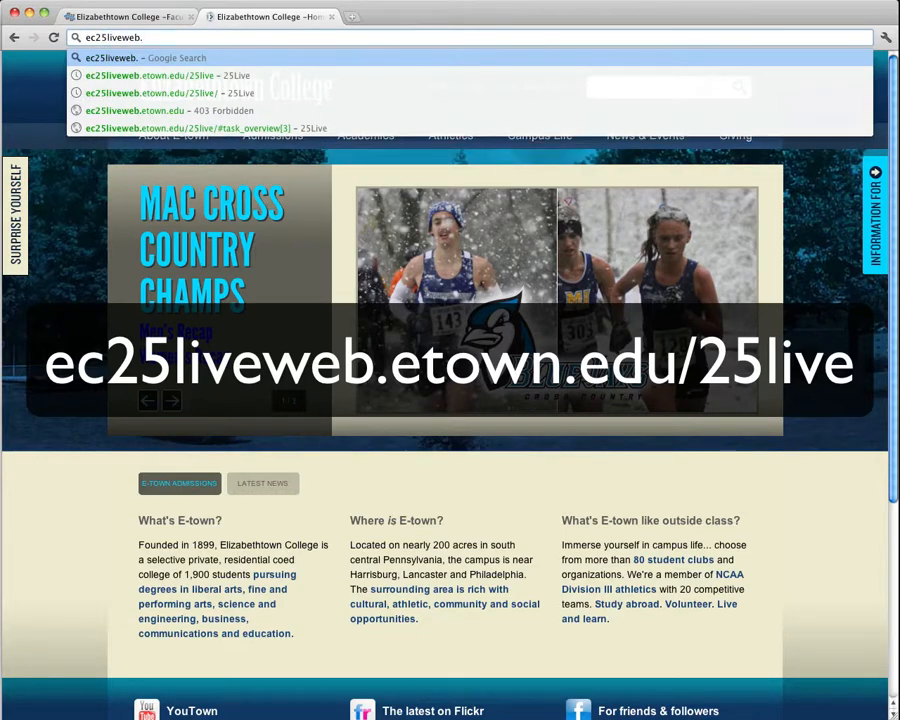
text(etown.edu)
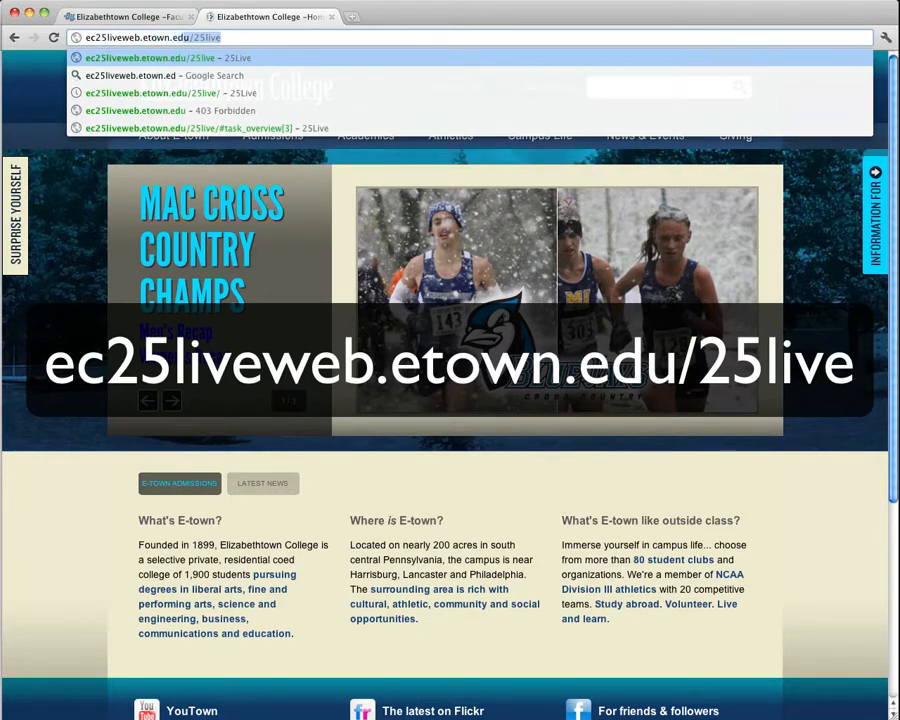
text(/)
text(25live)
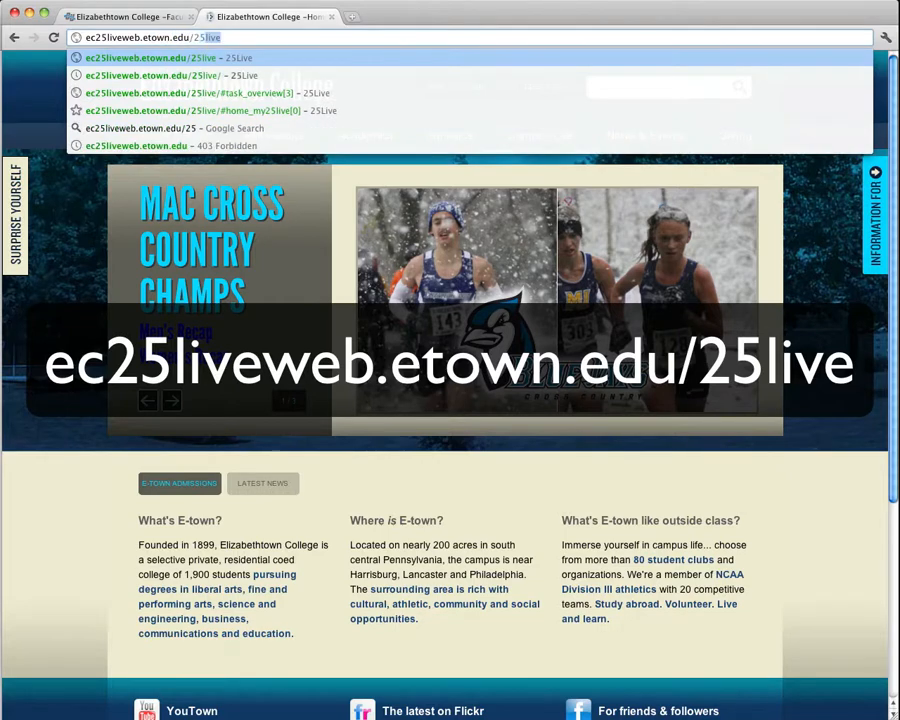
key(Return)
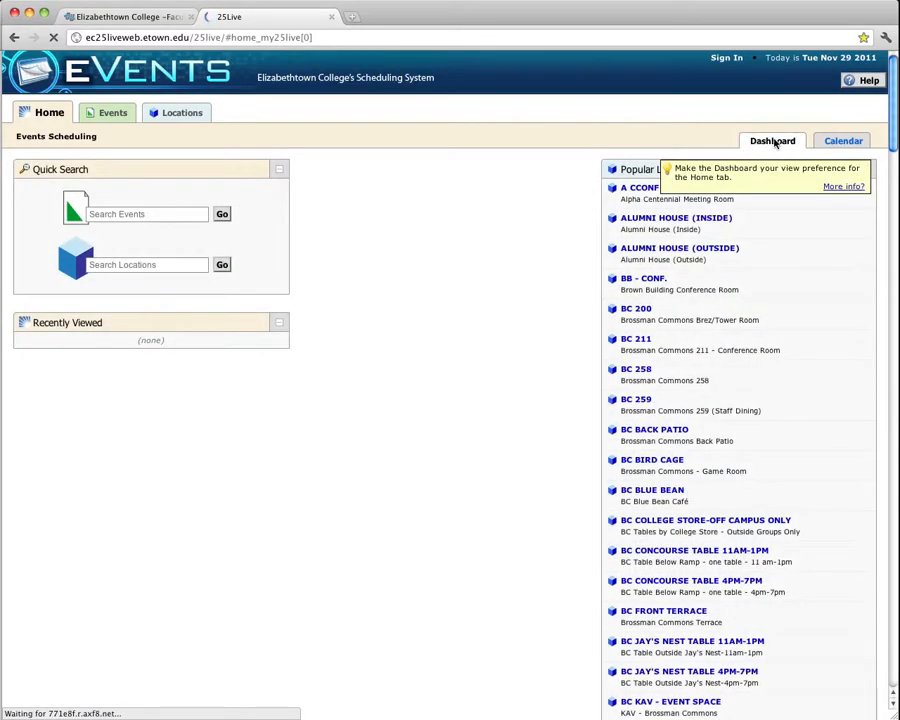
Sign in with the employee account's saved username and password.
click(728, 57)
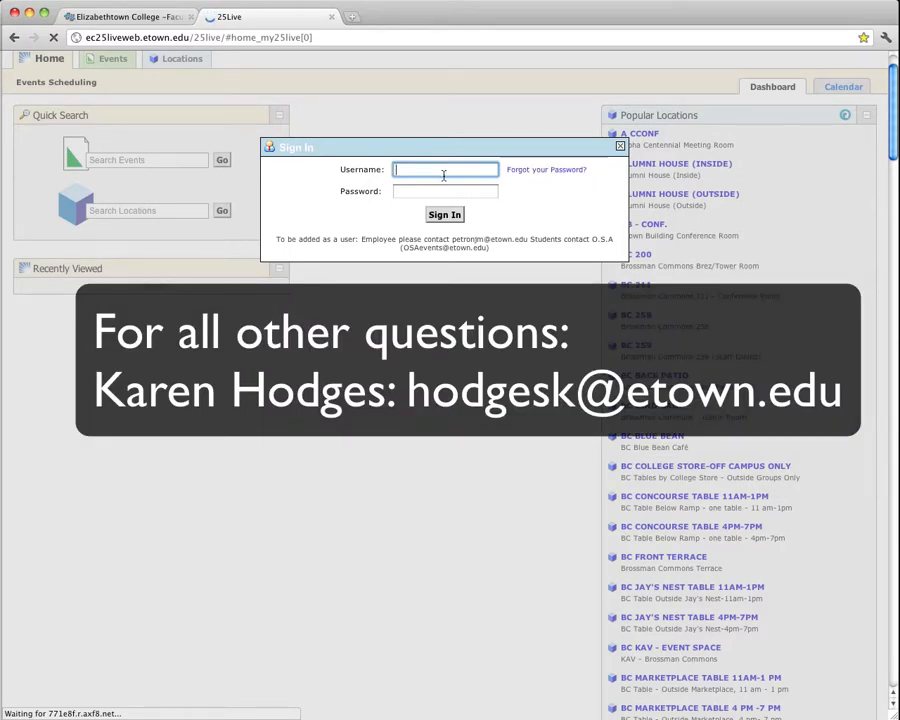
text(e)
key(Down)
key(Return)
key(Tab)
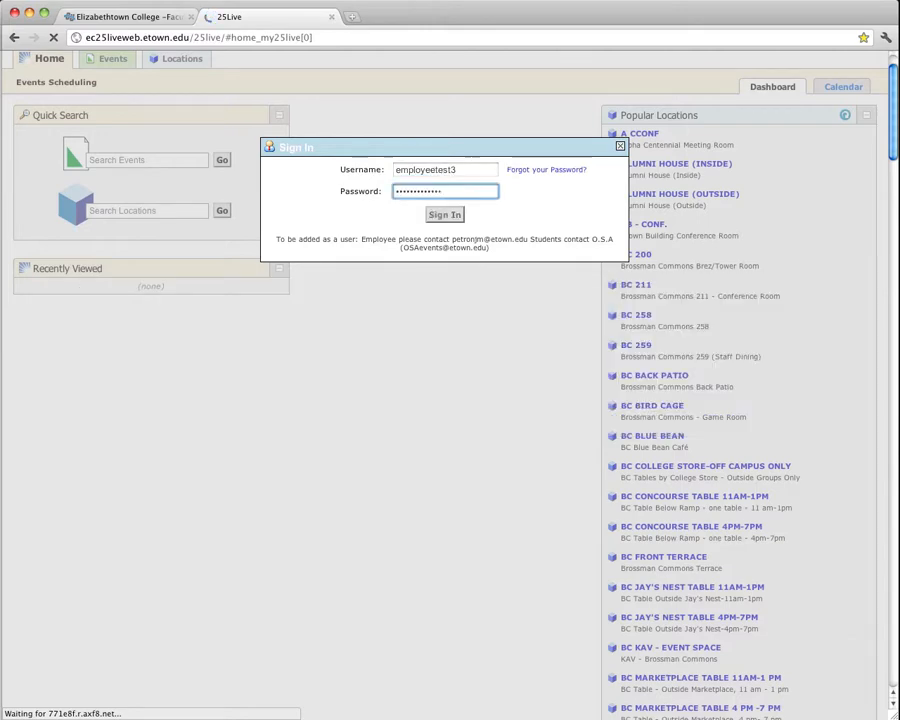
key(Return)
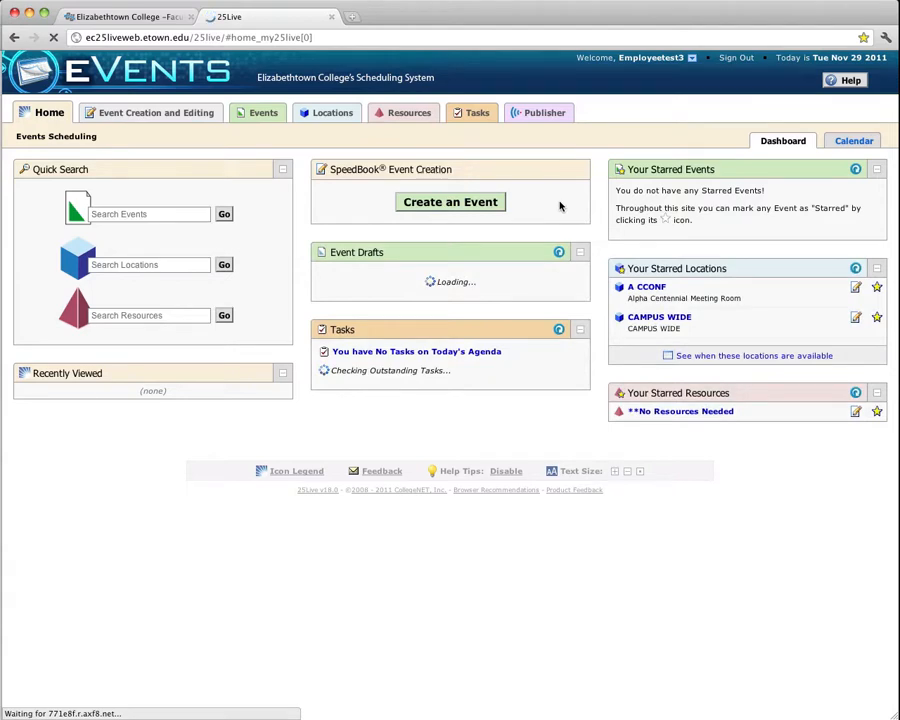
Start creating a new event and name it Marketing Training Event.
click(462, 202)
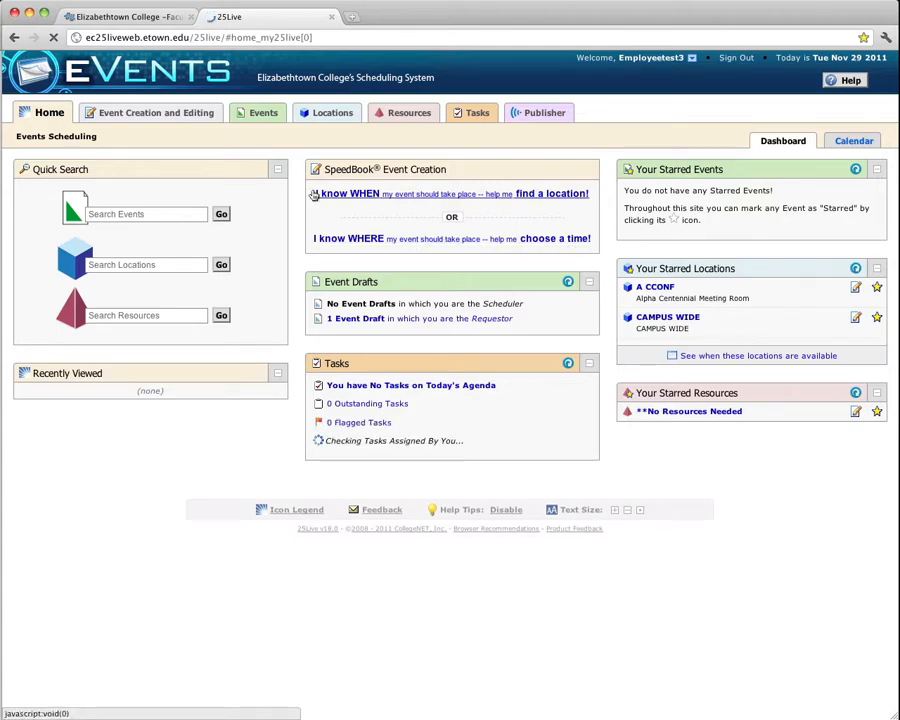
click(160, 116)
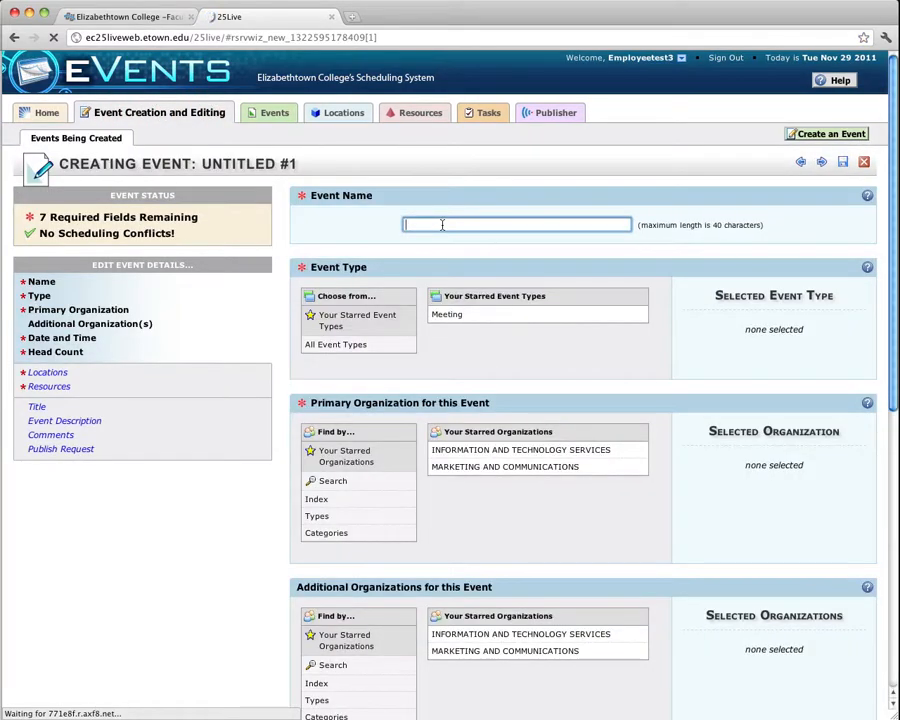
click(442, 224)
text(Marketing Training Event)
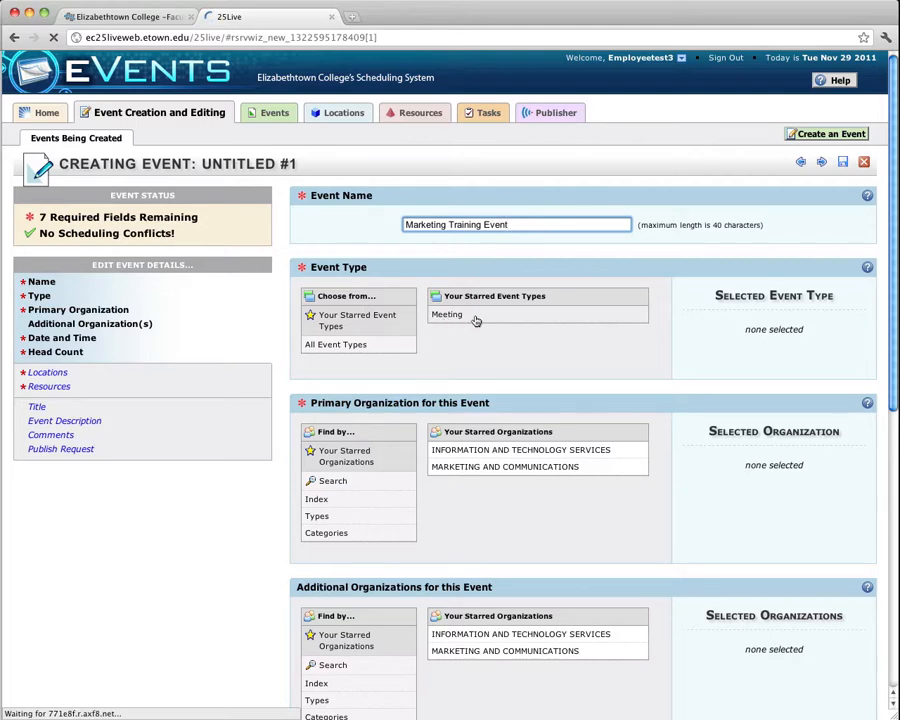
Set the event type to Training from all event types and add Training to the starred event types.
click(363, 345)
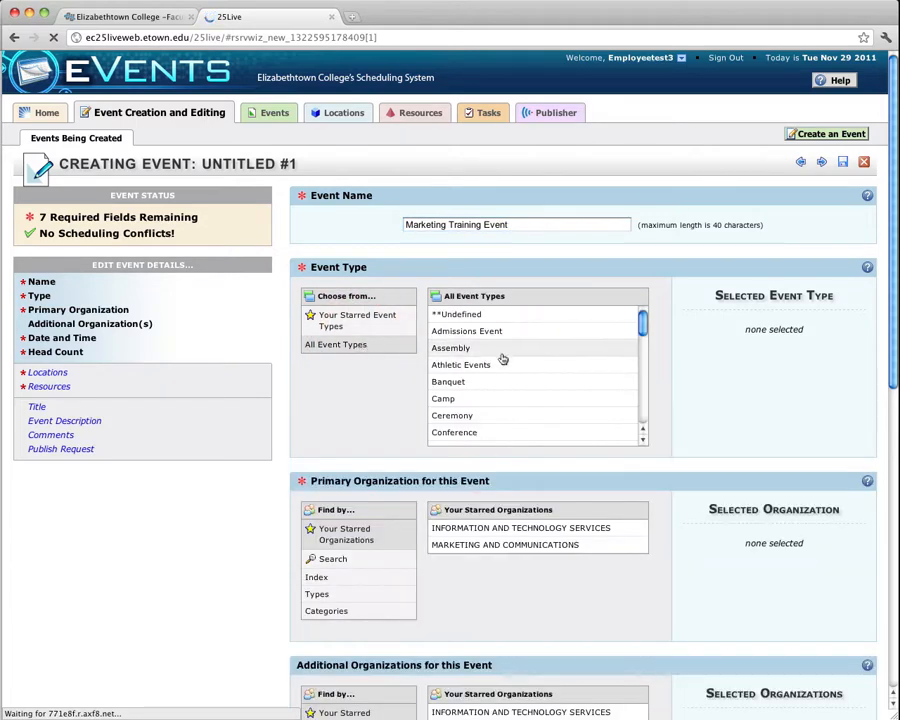
scroll(503, 359, down, 2)
scroll(503, 359, down, 2)
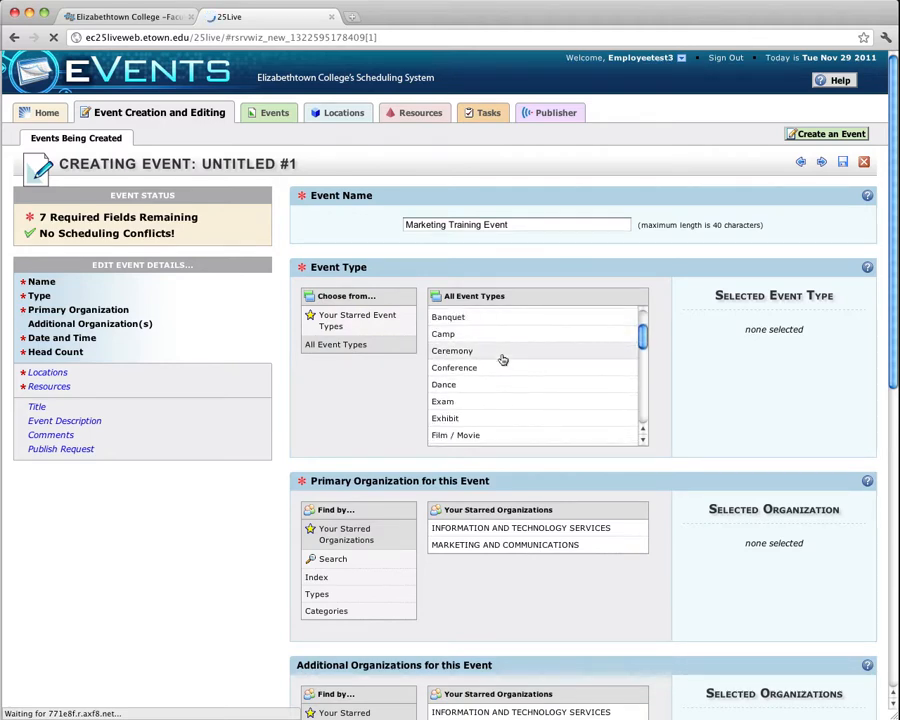
scroll(503, 359, down, 3)
scroll(503, 359, down, 6)
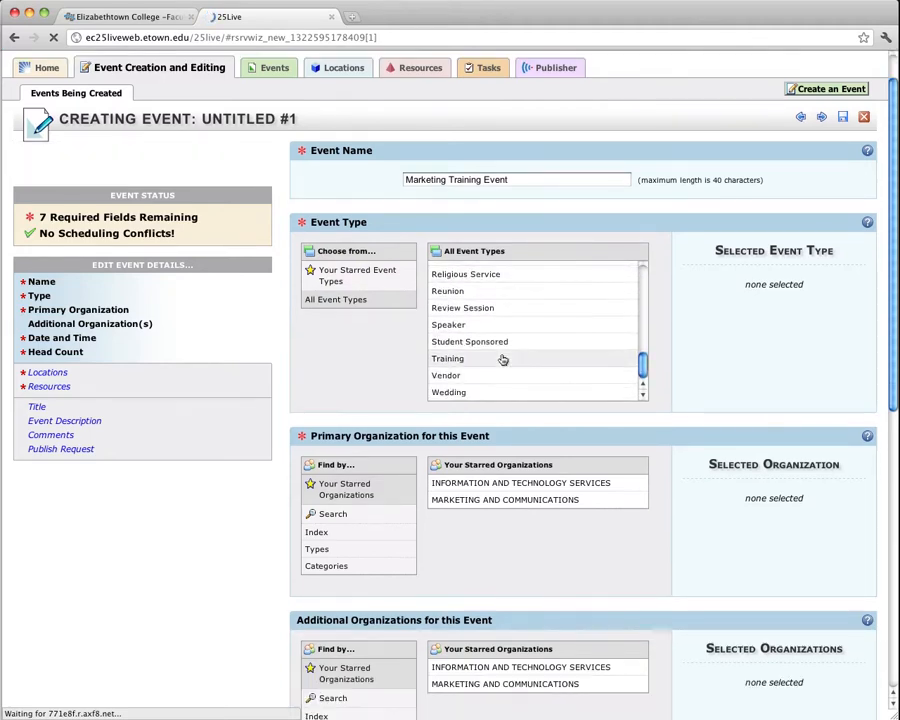
click(464, 362)
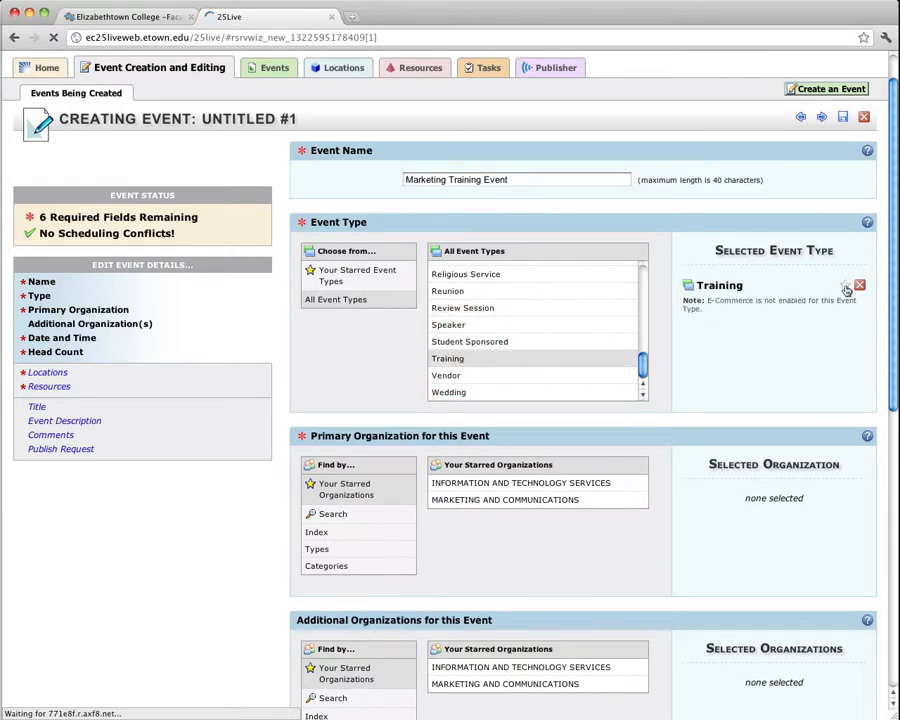
click(846, 288)
click(350, 277)
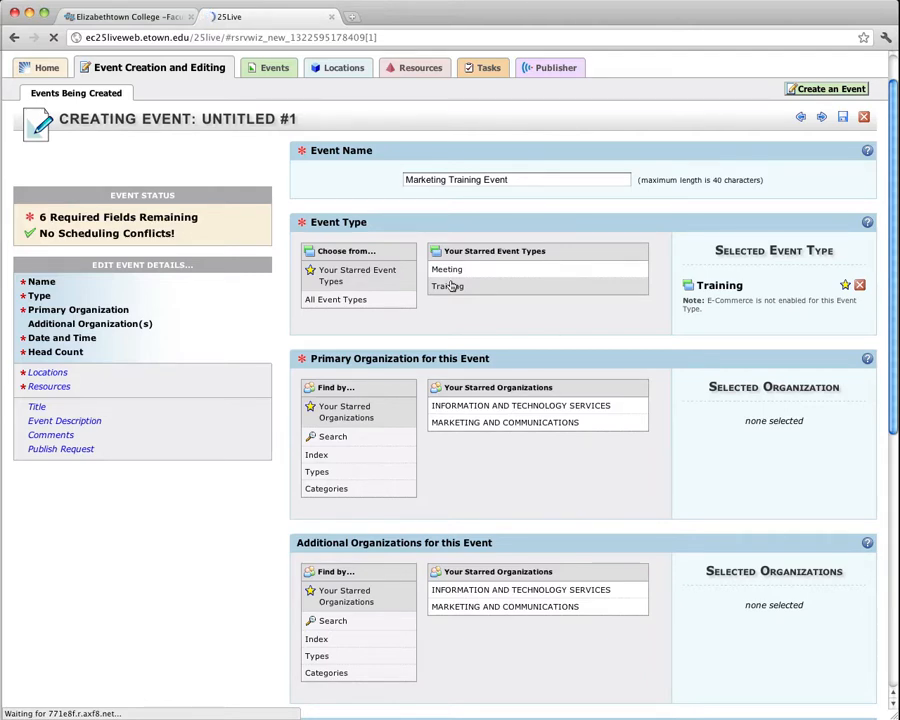
Set Marketing and Communications as primary organization and Information and Technology Services as additional organization.
scroll(424, 310, down, 3)
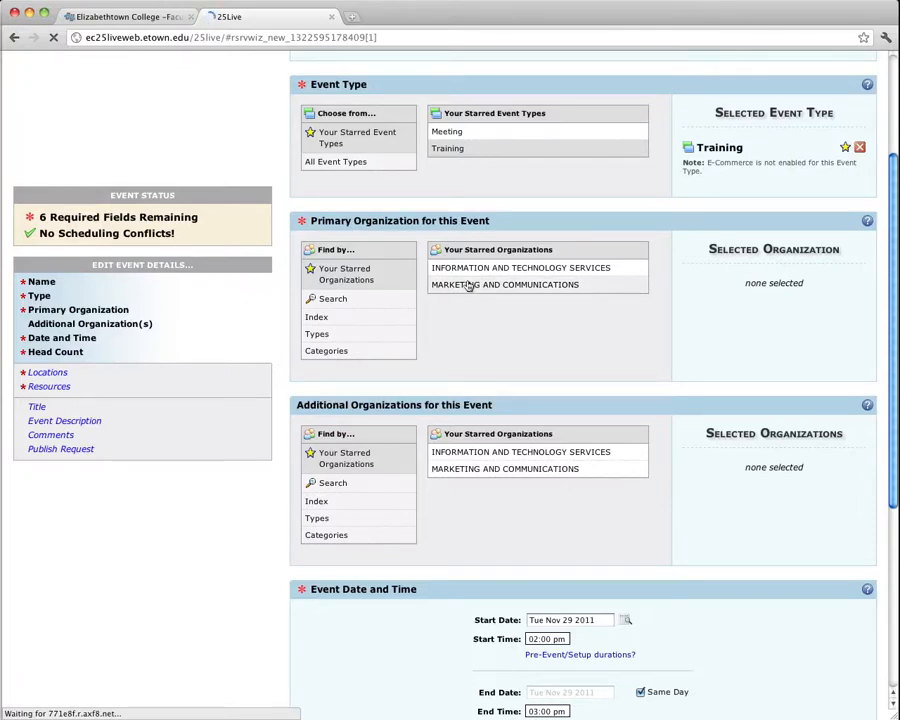
click(327, 316)
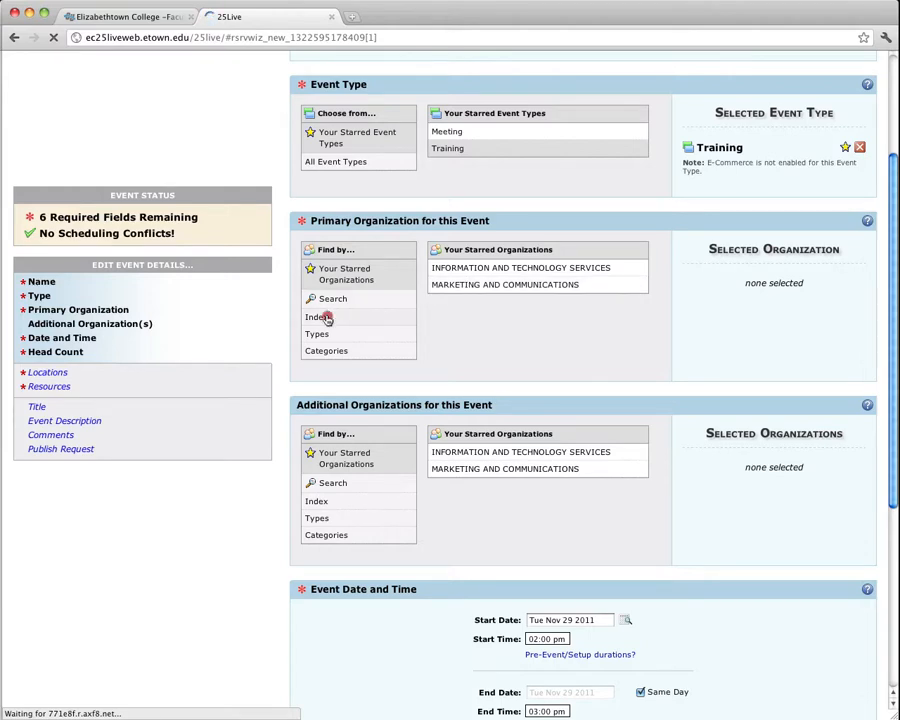
click(366, 277)
click(471, 288)
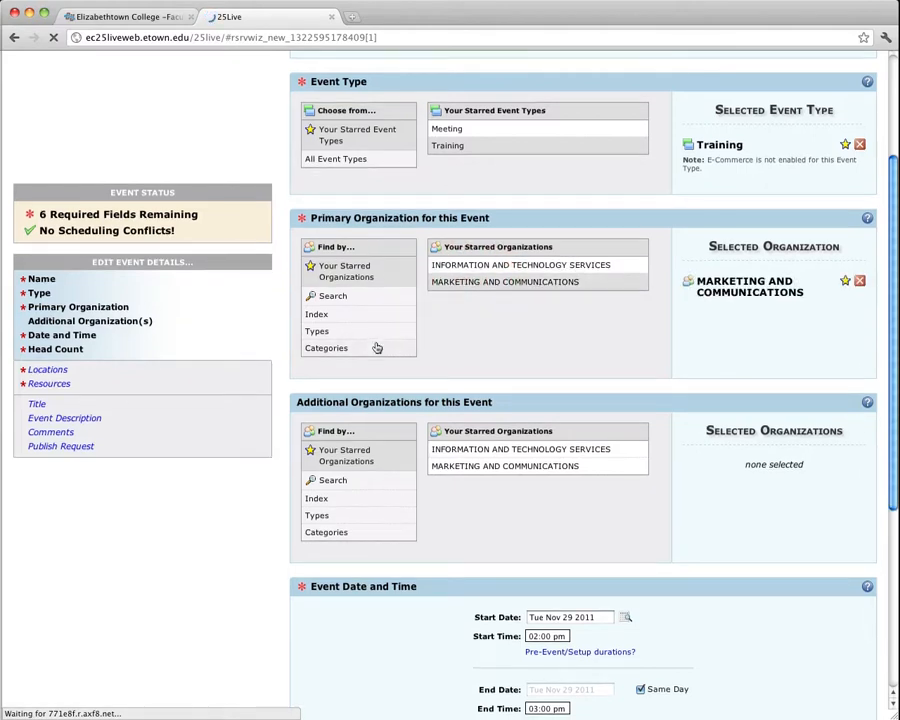
scroll(376, 346, down, 5)
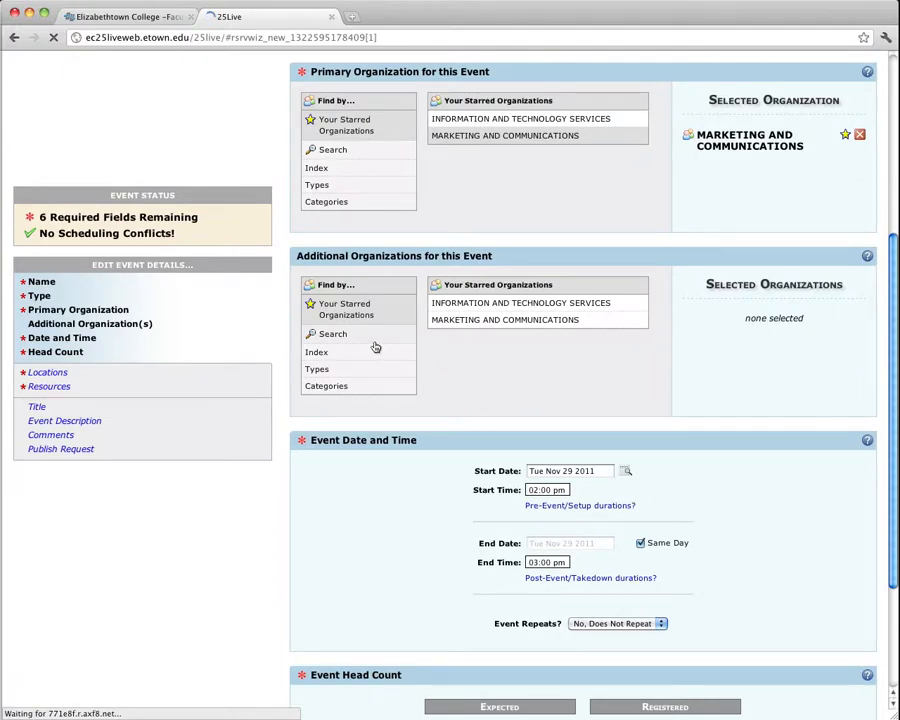
click(510, 302)
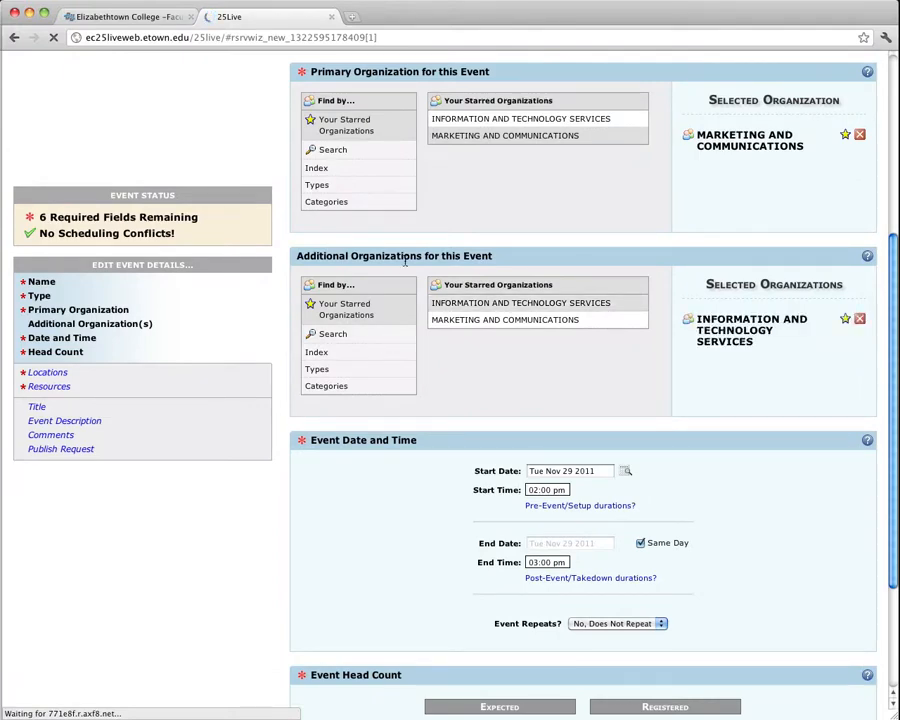
Set the event's start date to Tue Dec 27 2011 using the calendar.
scroll(480, 378, down, 5)
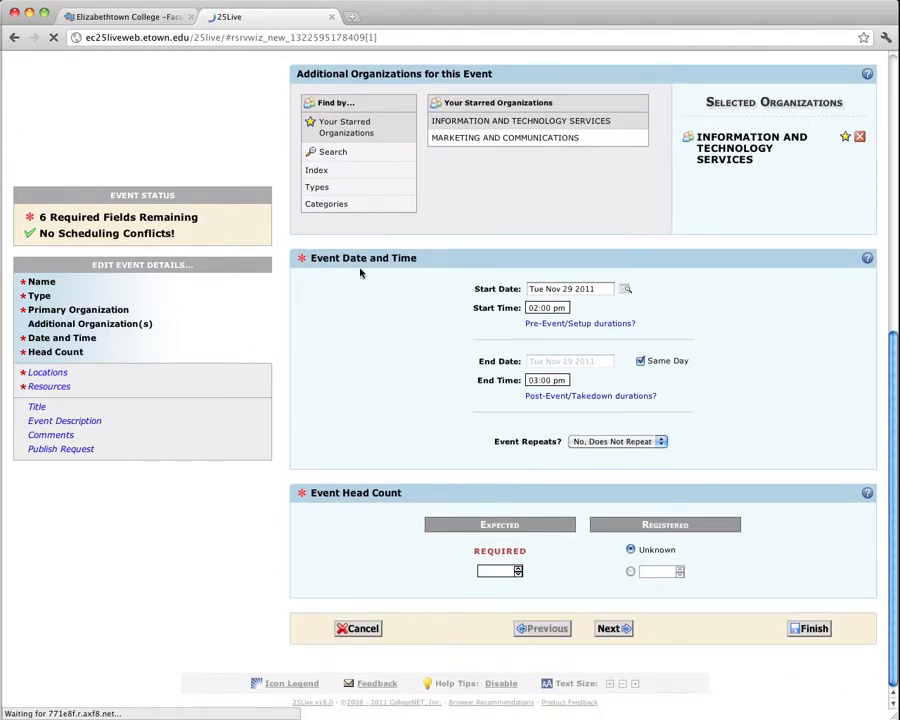
click(625, 289)
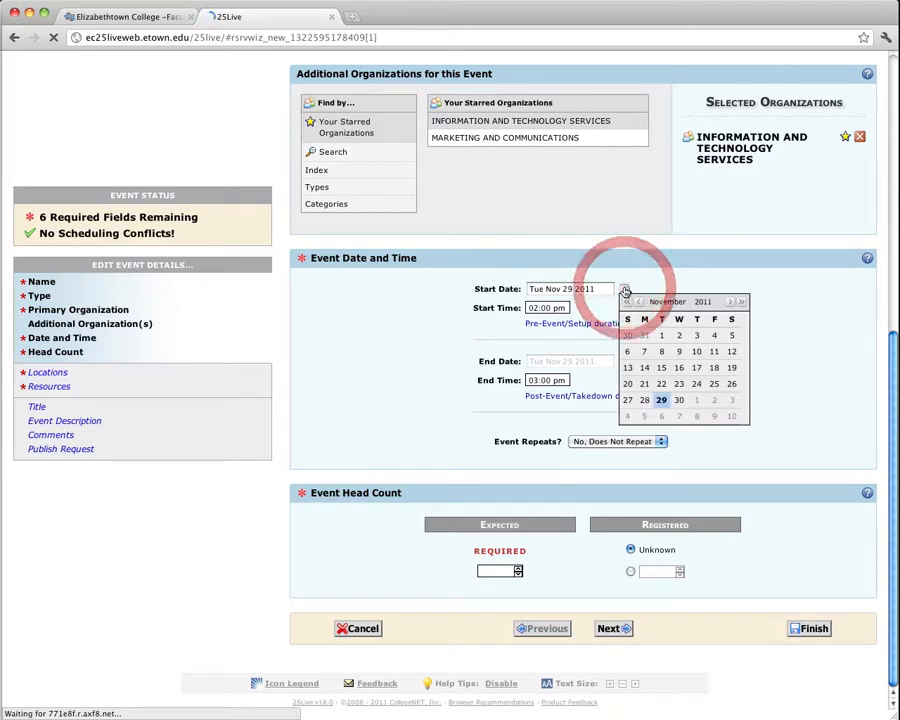
click(731, 303)
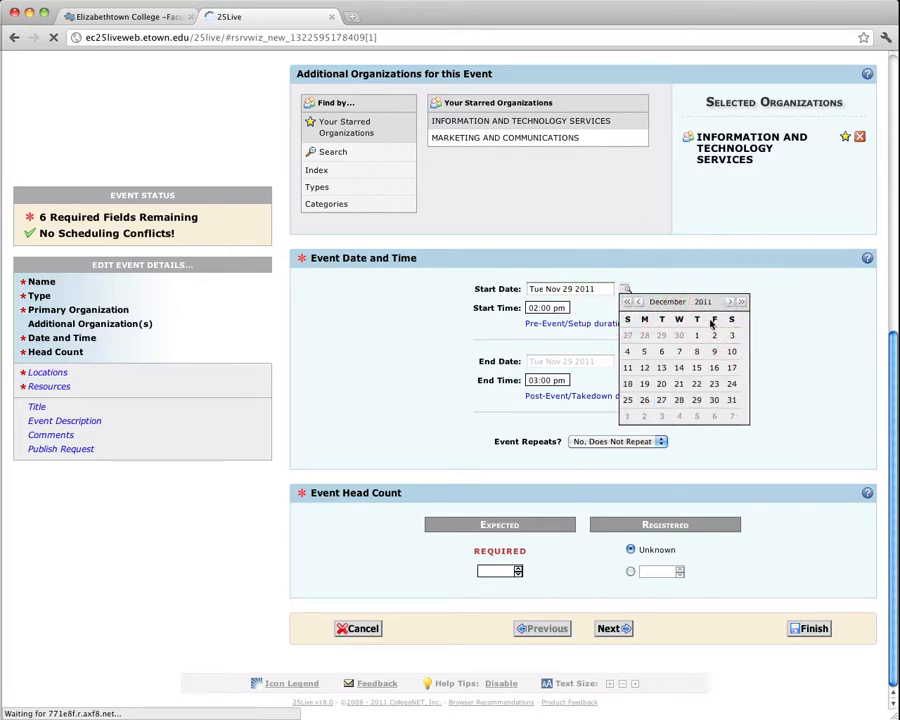
click(661, 400)
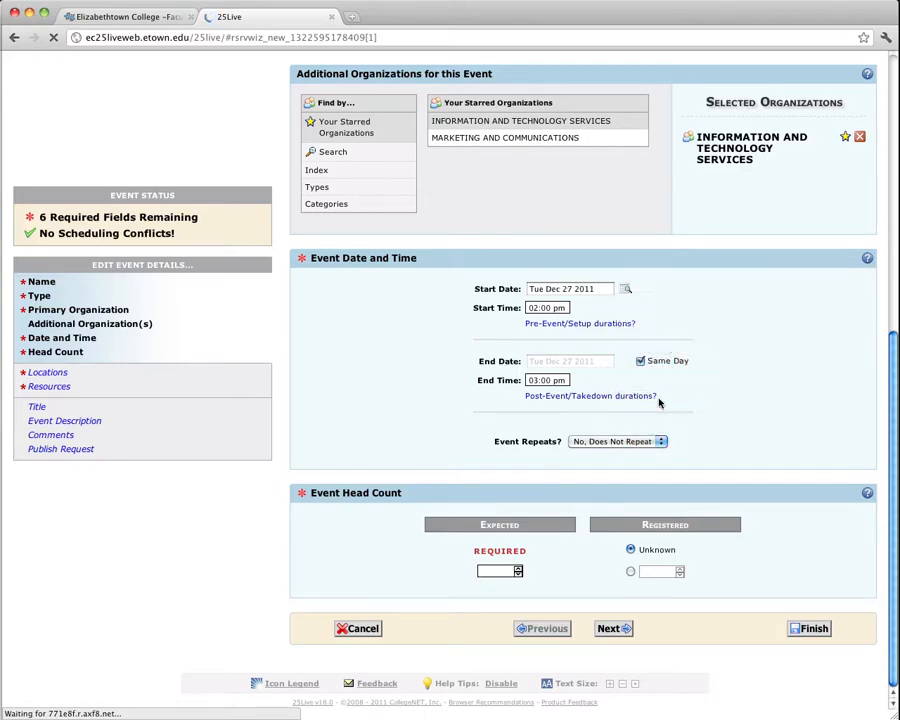
Set the event's end time to 03:30 pm.
double_click(546, 381)
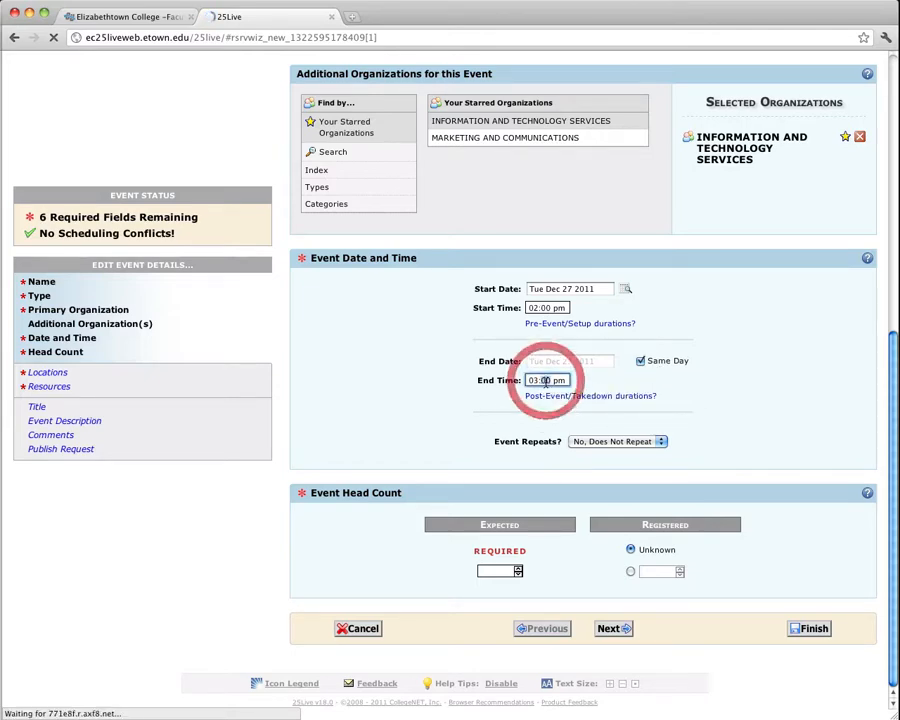
text(3)
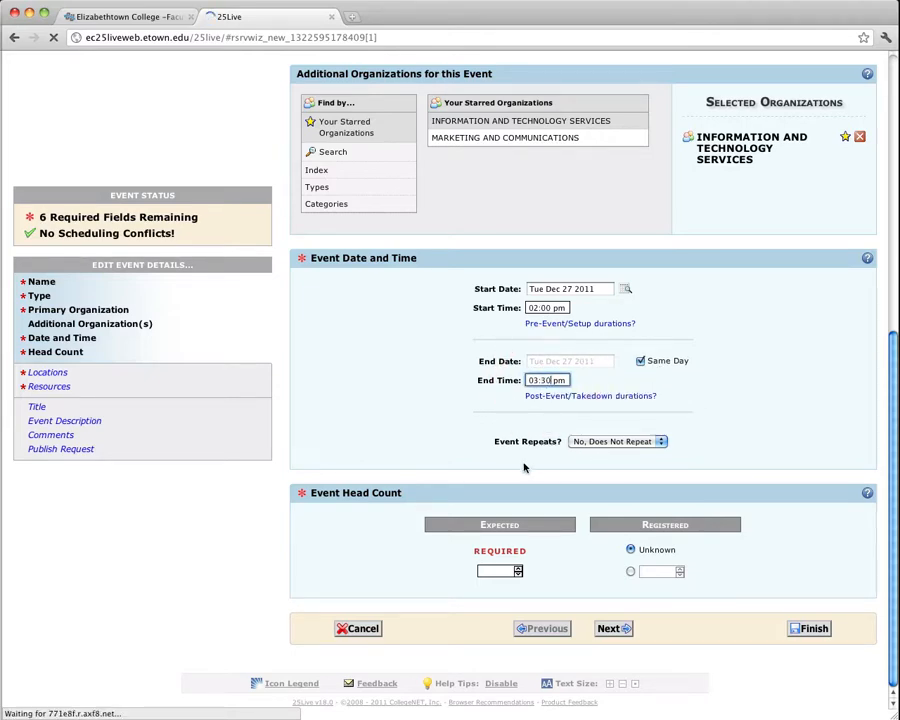
click(514, 466)
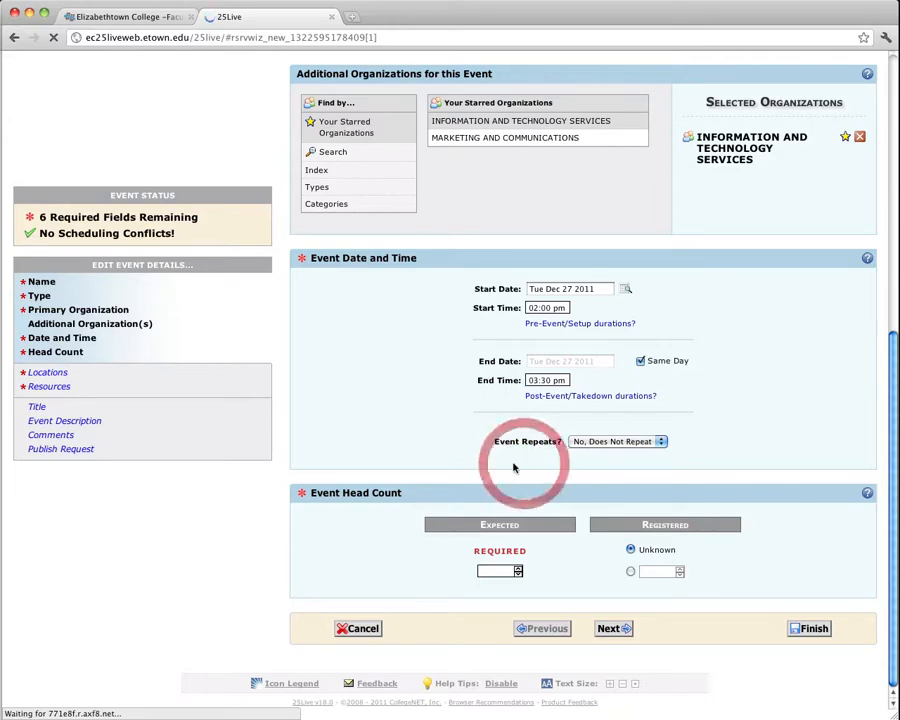
Enter an expected head count of 20 and continue to the next page.
click(499, 571)
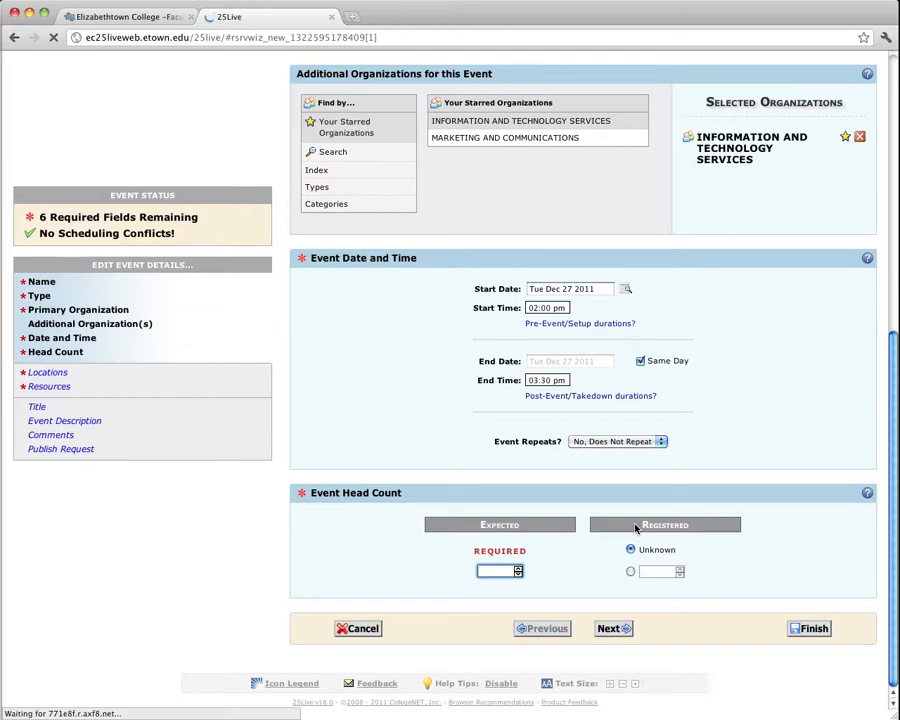
text(20)
click(625, 629)
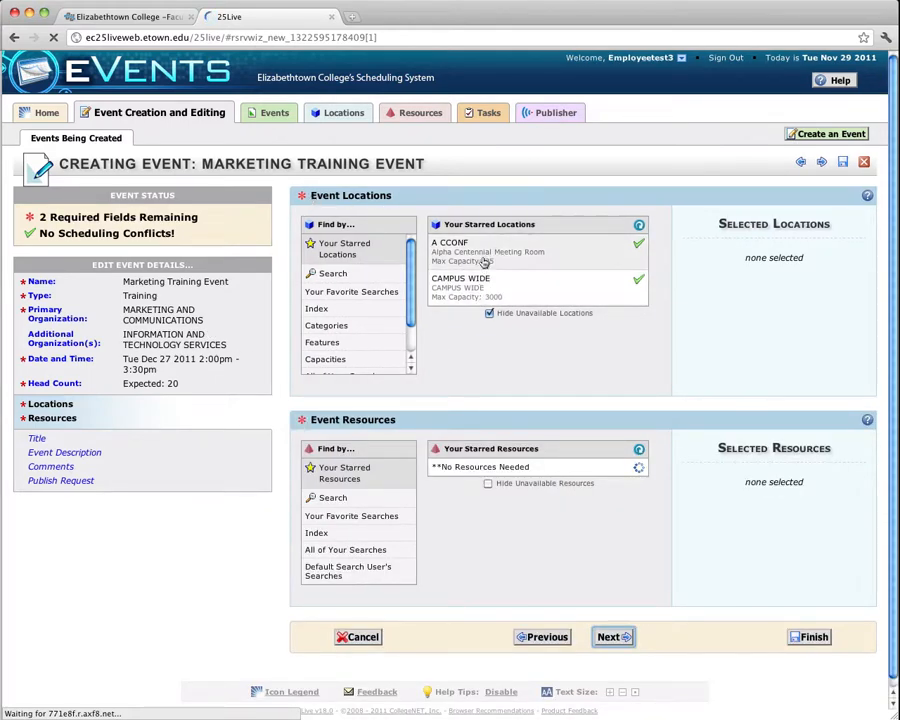
Browse the location search options, the location index and the location categories list.
mouse_move(484, 279)
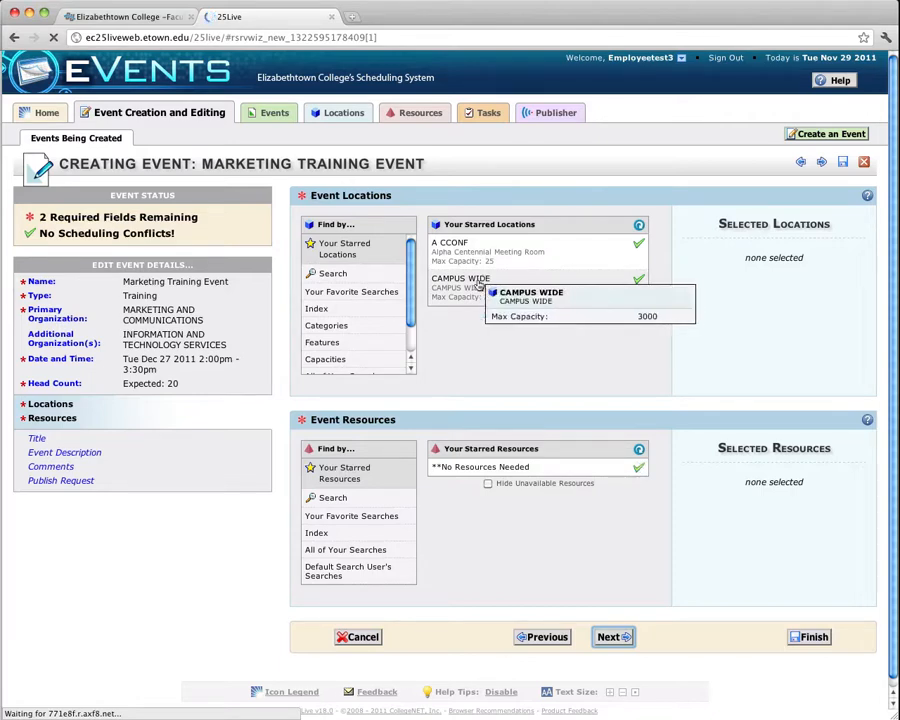
click(334, 274)
click(341, 308)
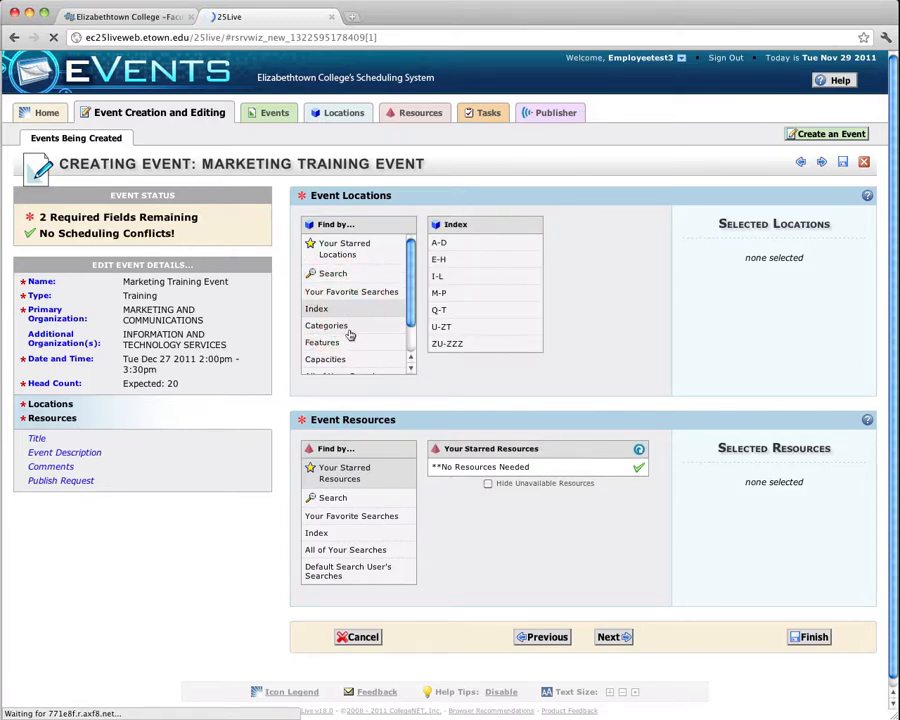
click(345, 326)
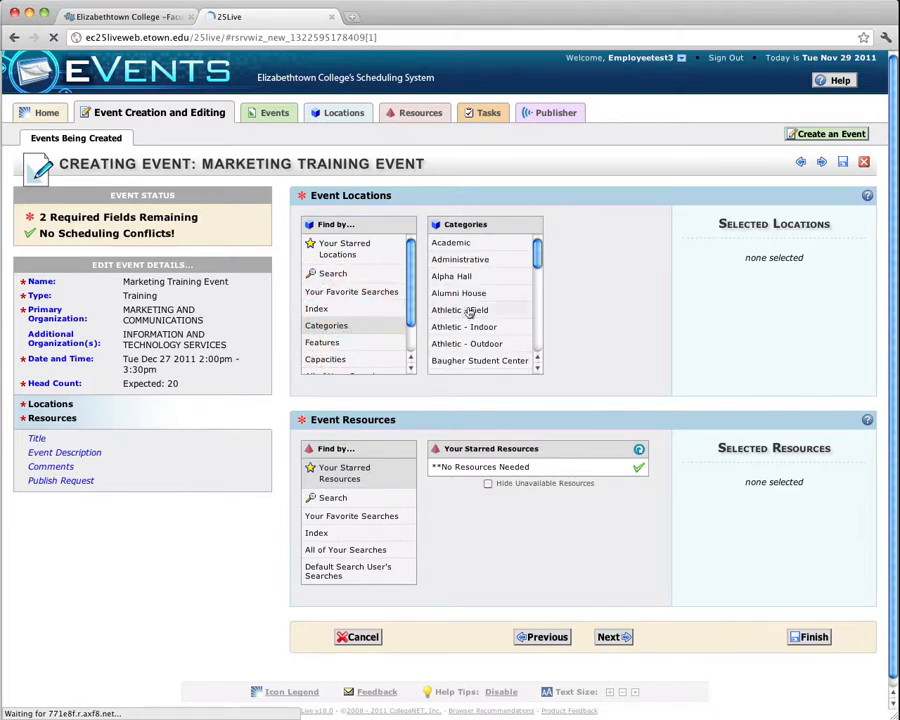
scroll(470, 311, down, 3)
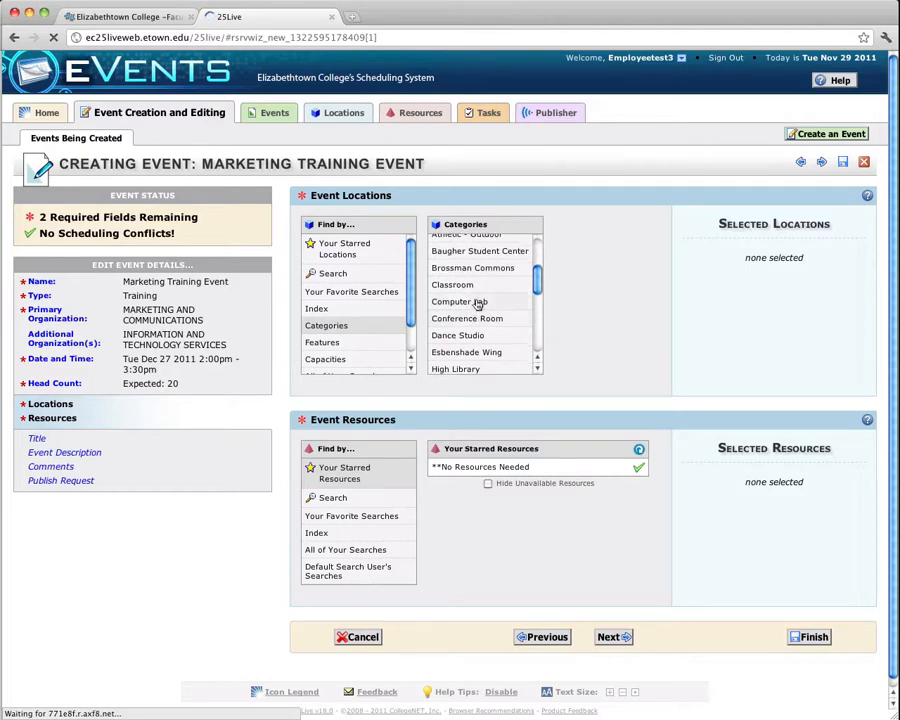
scroll(484, 348, down, 1)
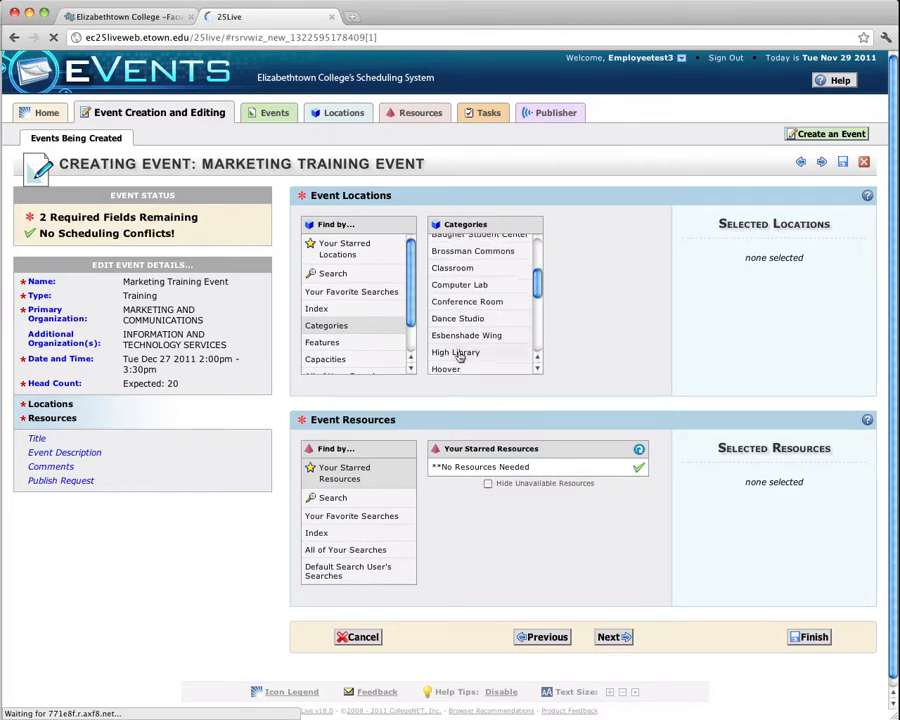
scroll(484, 348, down, 3)
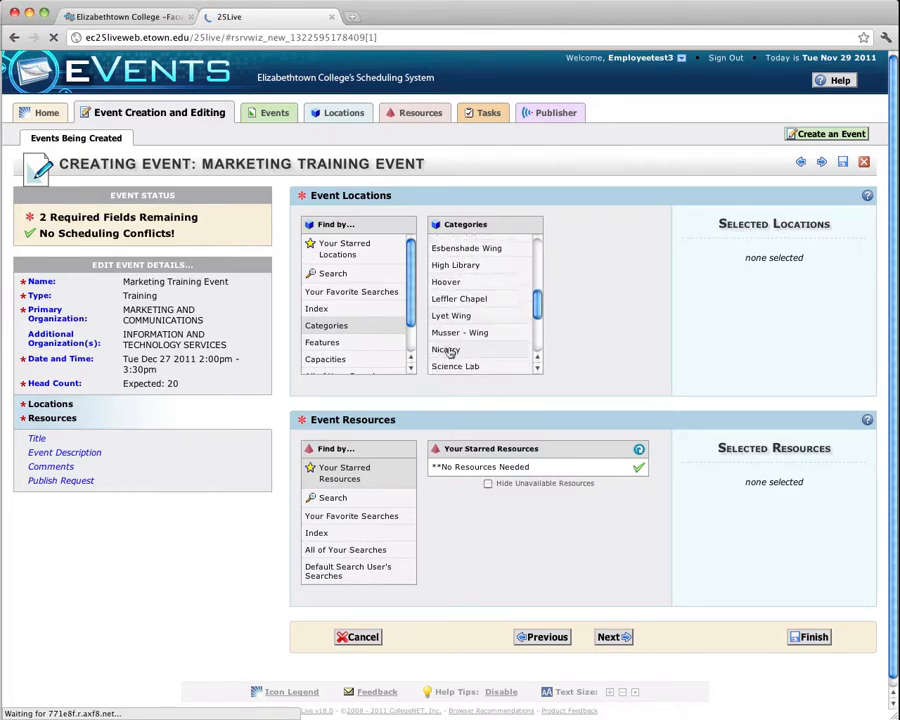
scroll(343, 347, down, 1)
Filter locations by the Podium feature and review the matching rooms.
click(351, 305)
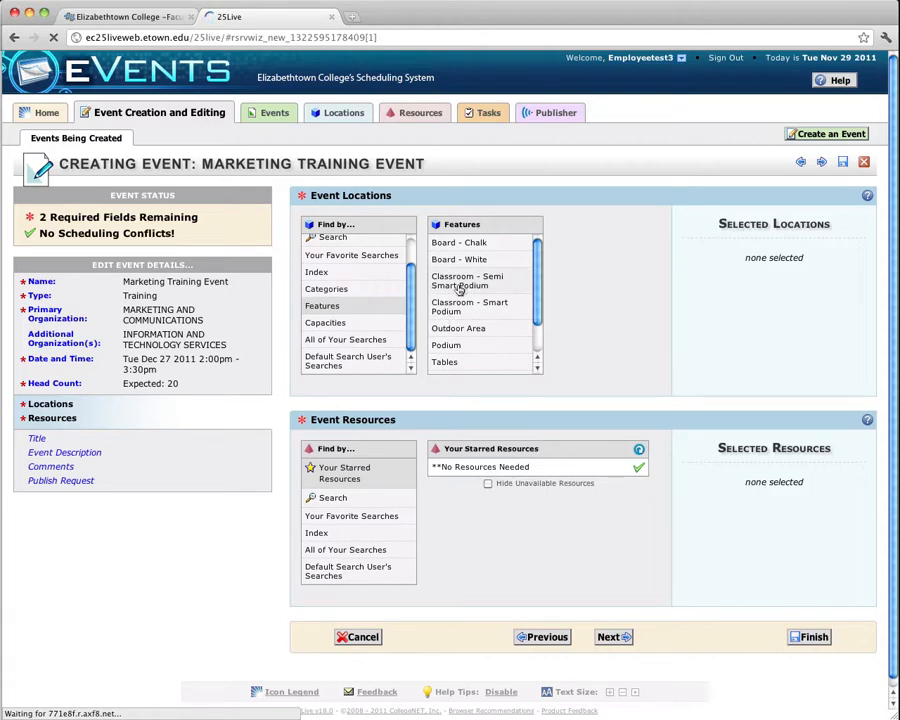
scroll(450, 343, down, 1)
scroll(453, 349, down, 2)
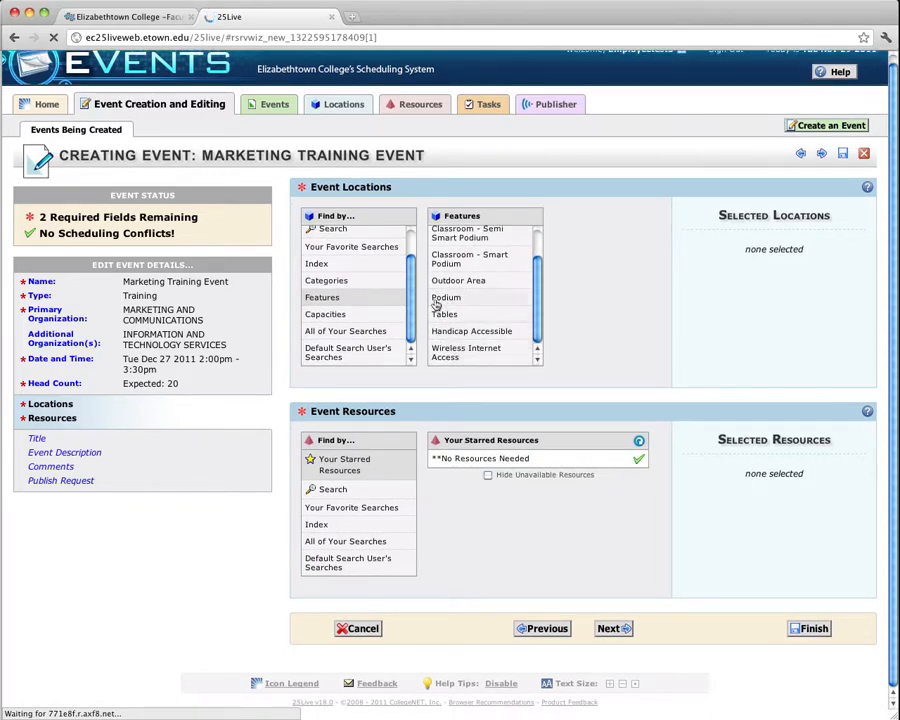
click(382, 318)
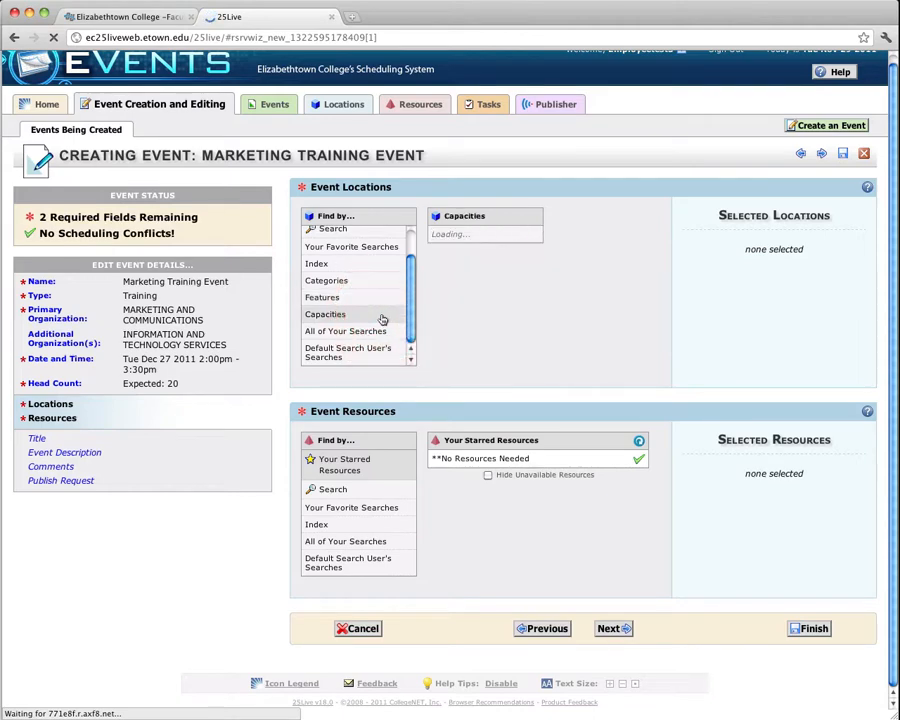
click(326, 298)
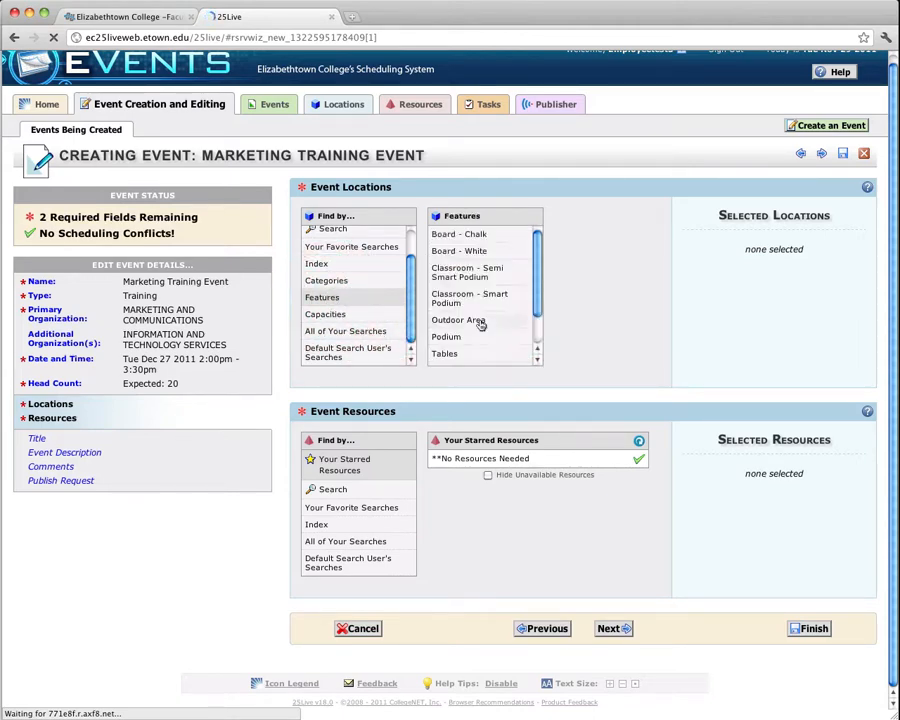
click(461, 337)
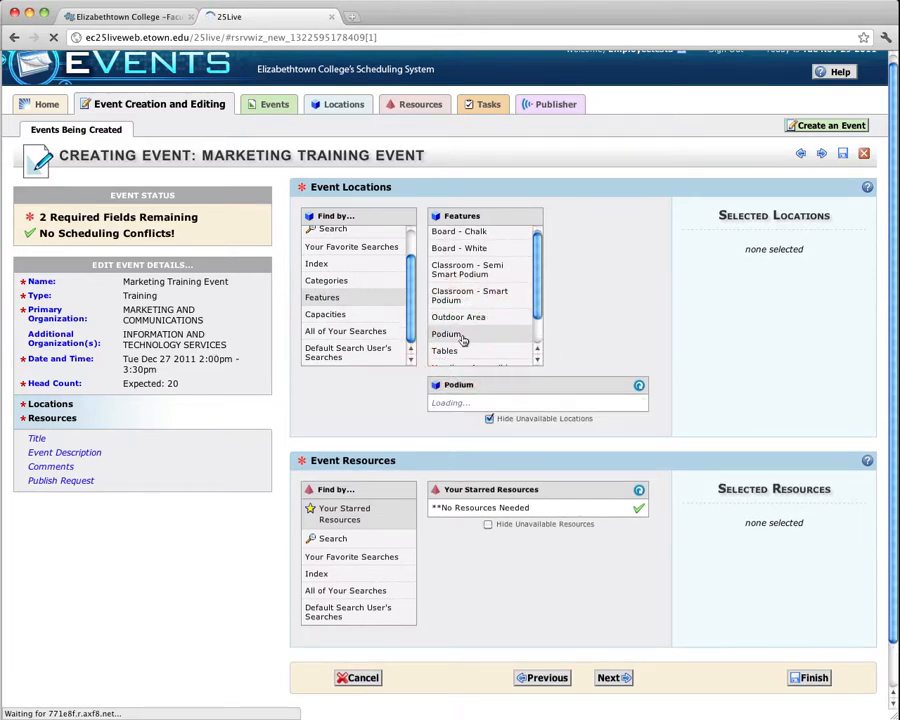
mouse_move(521, 409)
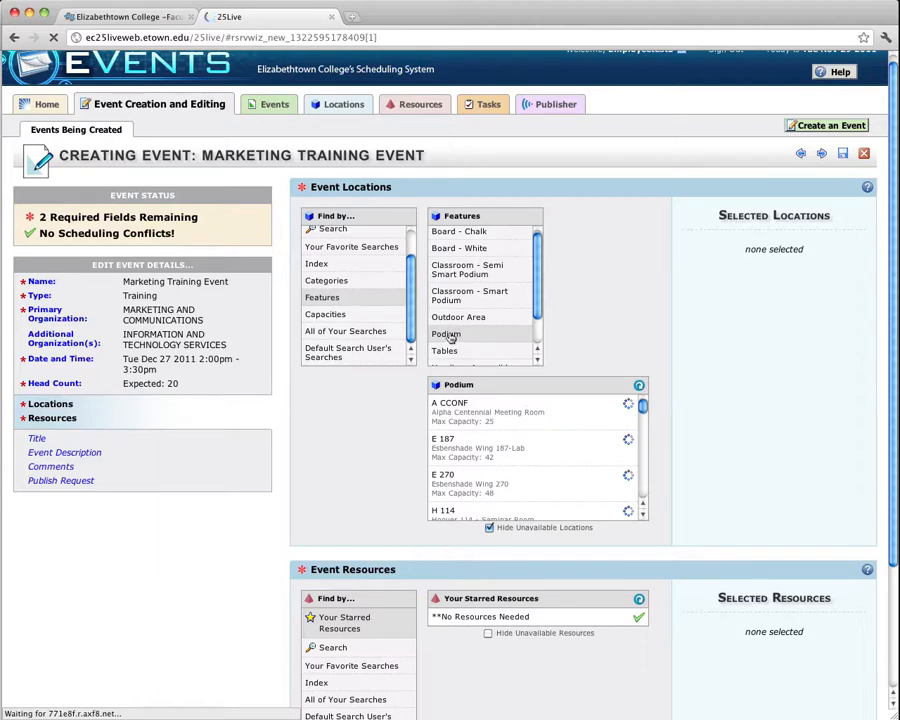
scroll(568, 408, down, 2)
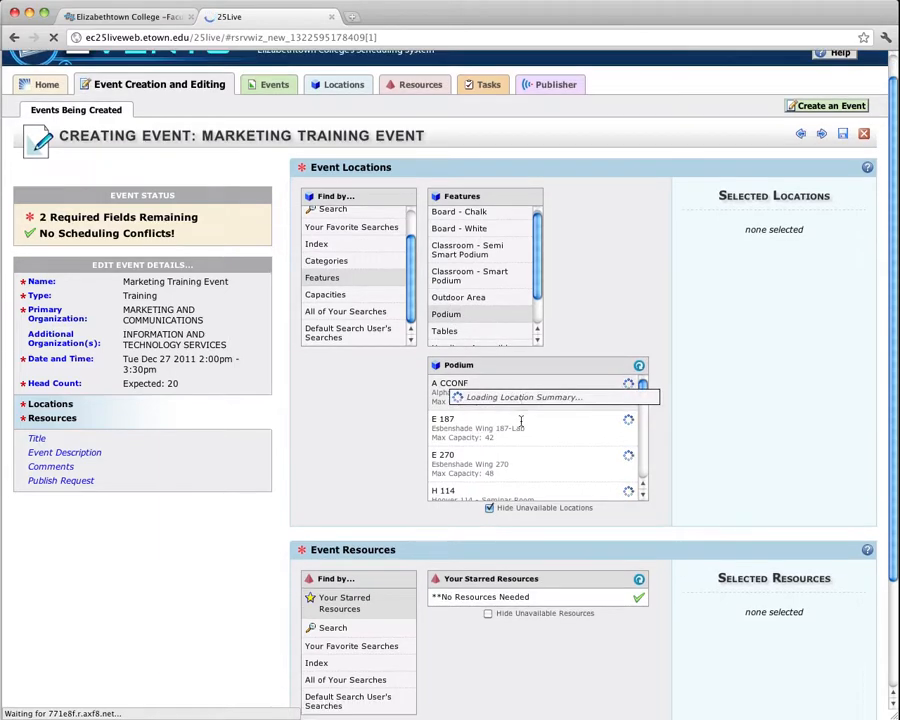
scroll(568, 408, down, 6)
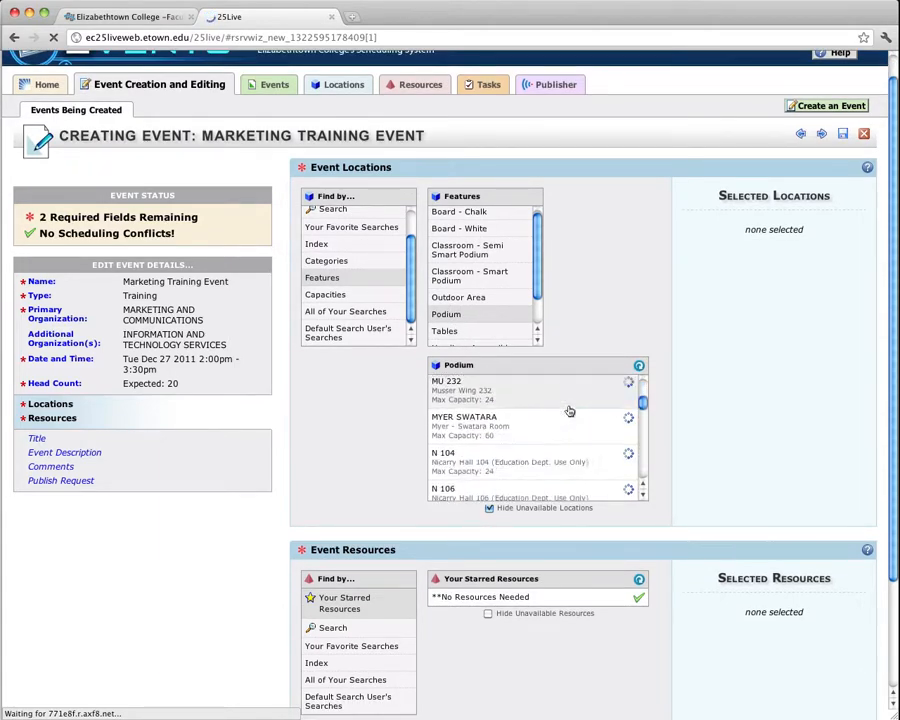
scroll(567, 409, down, 5)
scroll(600, 412, up, 10)
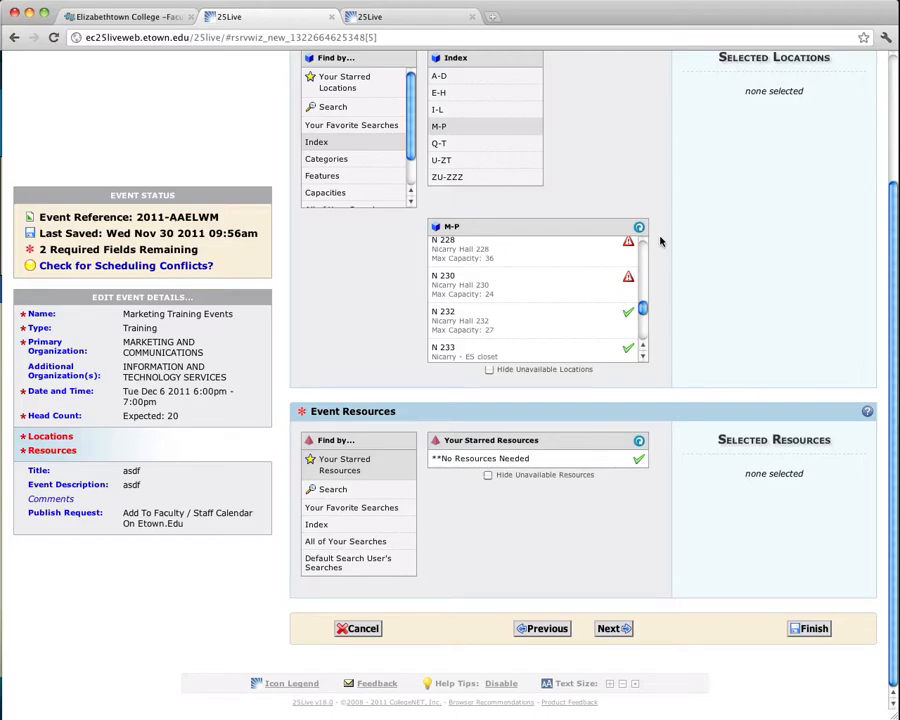
mouse_move(629, 277)
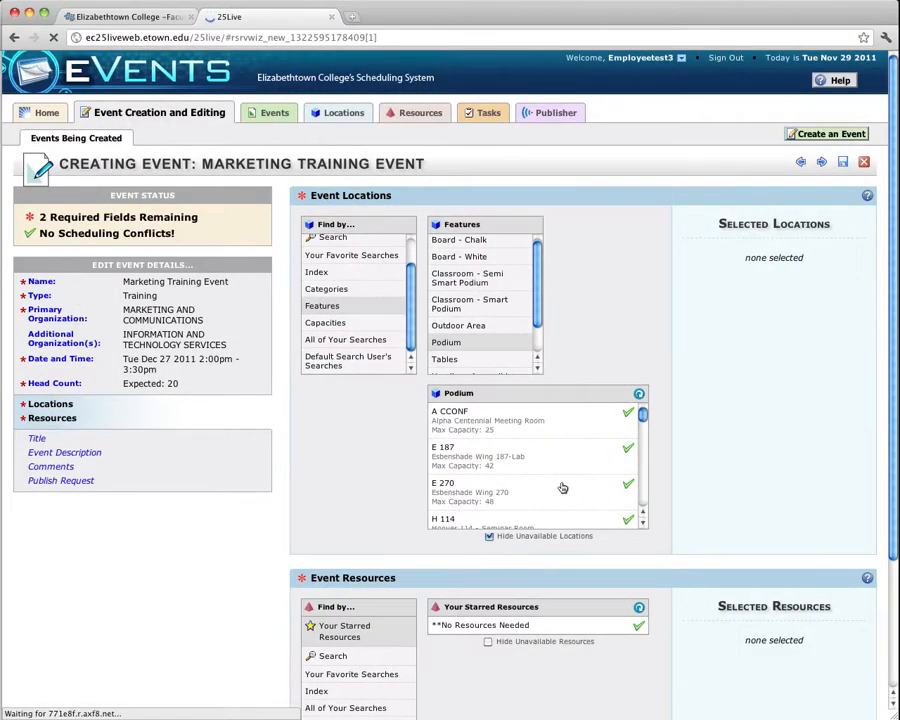
Select HL MCCORMICK LAB from the Podium locations as the event location.
scroll(622, 486, down, 3)
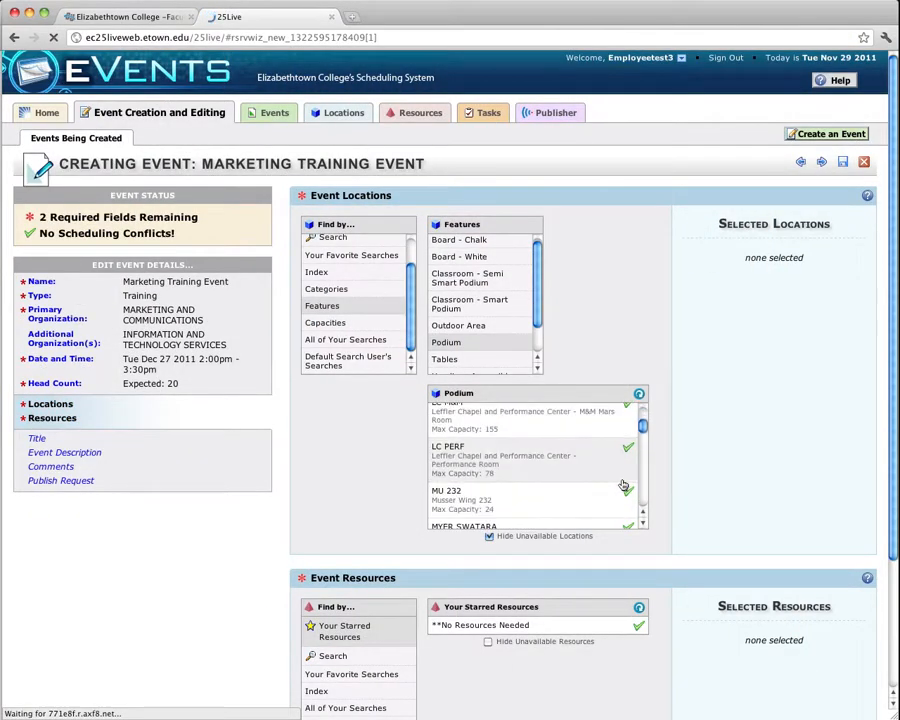
scroll(622, 486, down, 10)
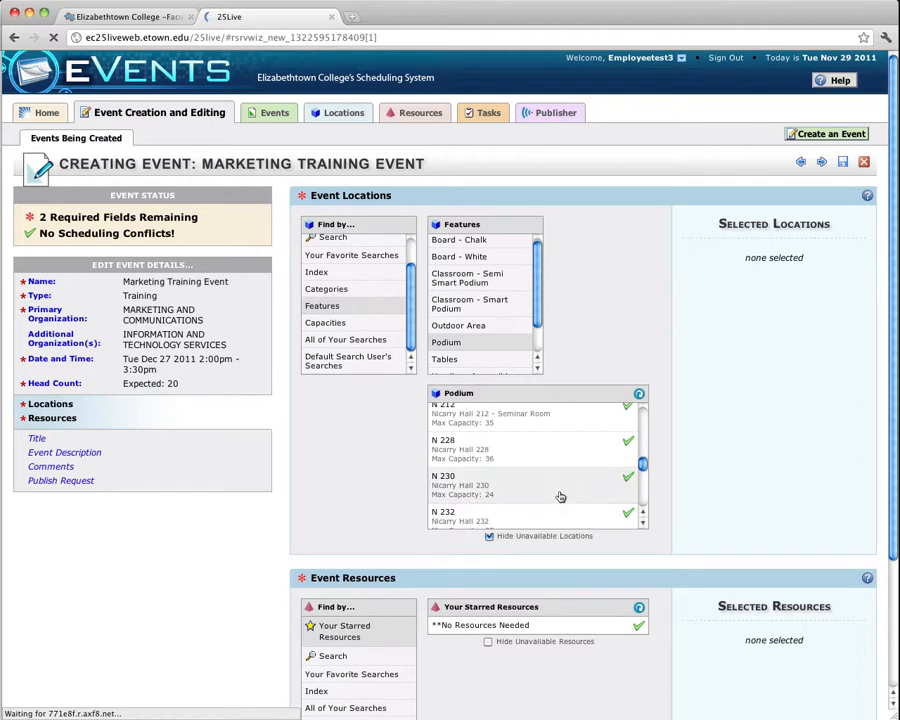
mouse_move(539, 487)
scroll(539, 487, down, 5)
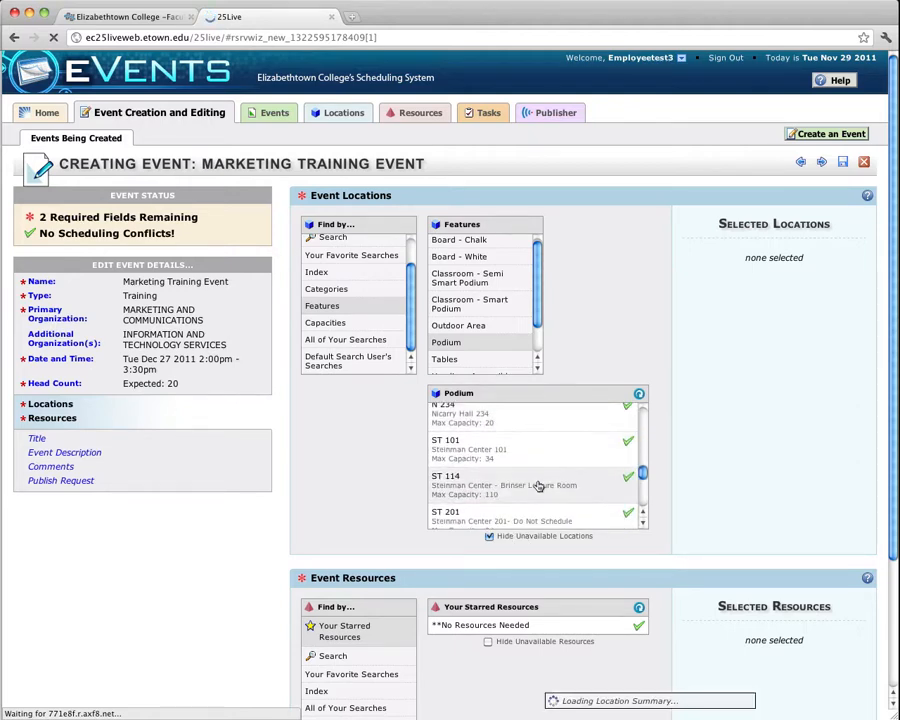
scroll(536, 471, up, 10)
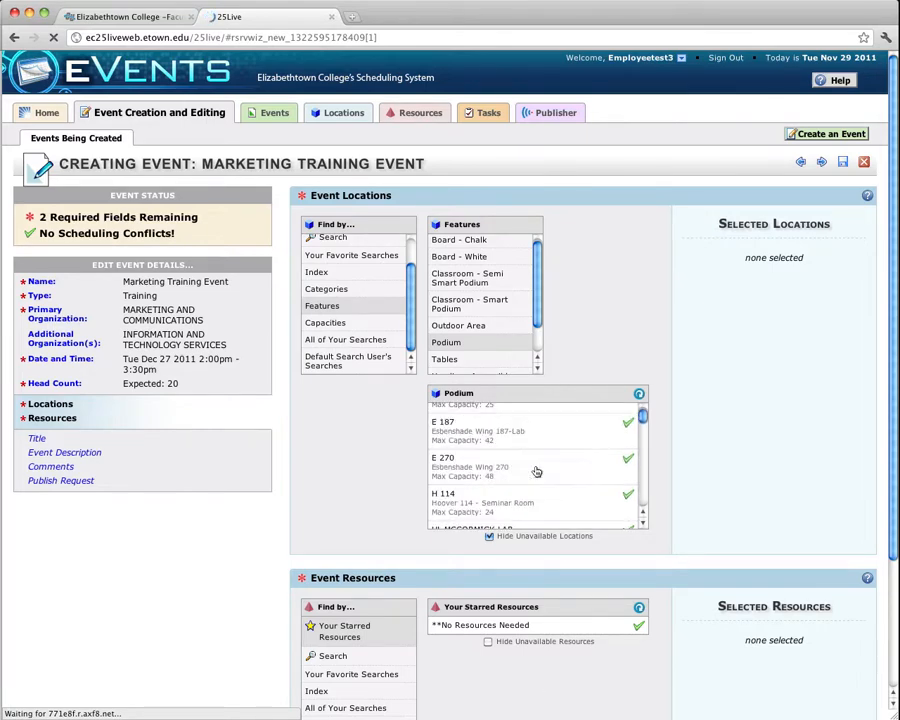
scroll(537, 471, down, 2)
click(513, 467)
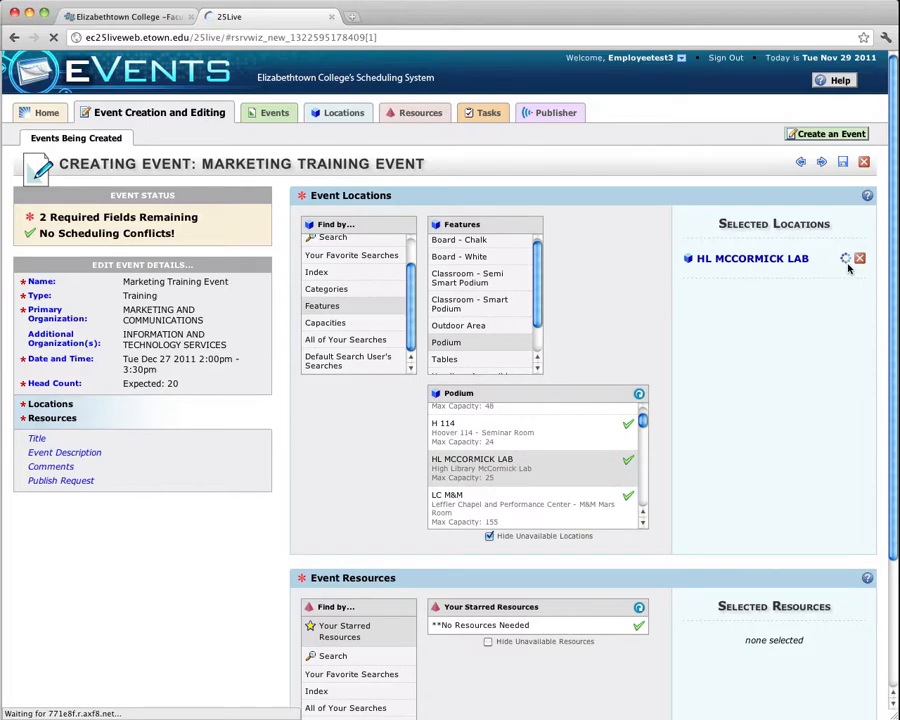
Star HL MCCORMICK LAB and open the starred locations list.
scroll(663, 478, down, 1)
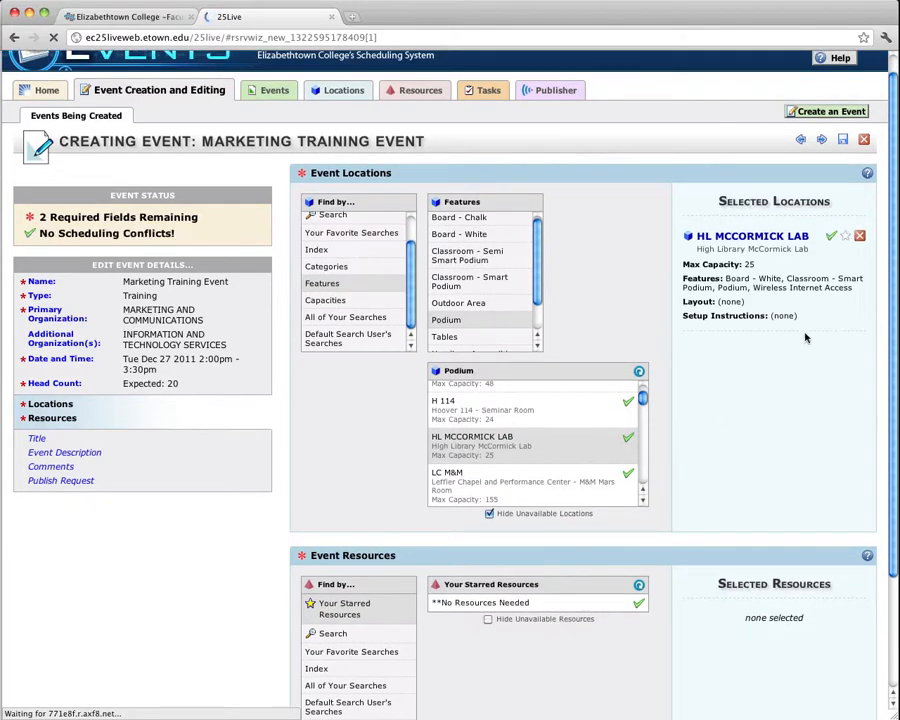
click(838, 246)
scroll(358, 258, up, 3)
click(356, 257)
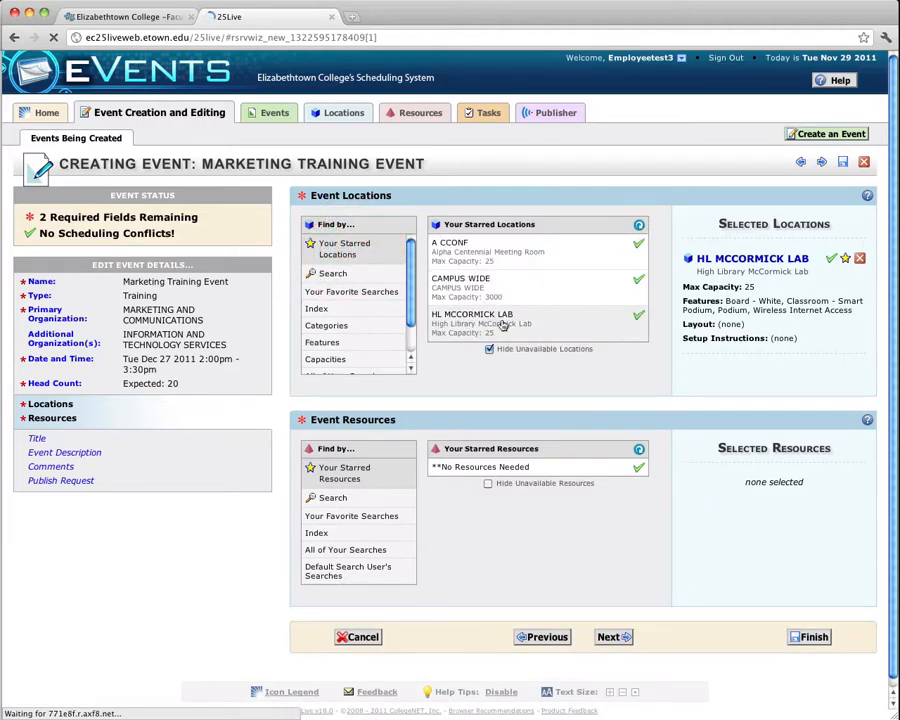
Select No Resources Needed as the event resource.
scroll(445, 375, down, 1)
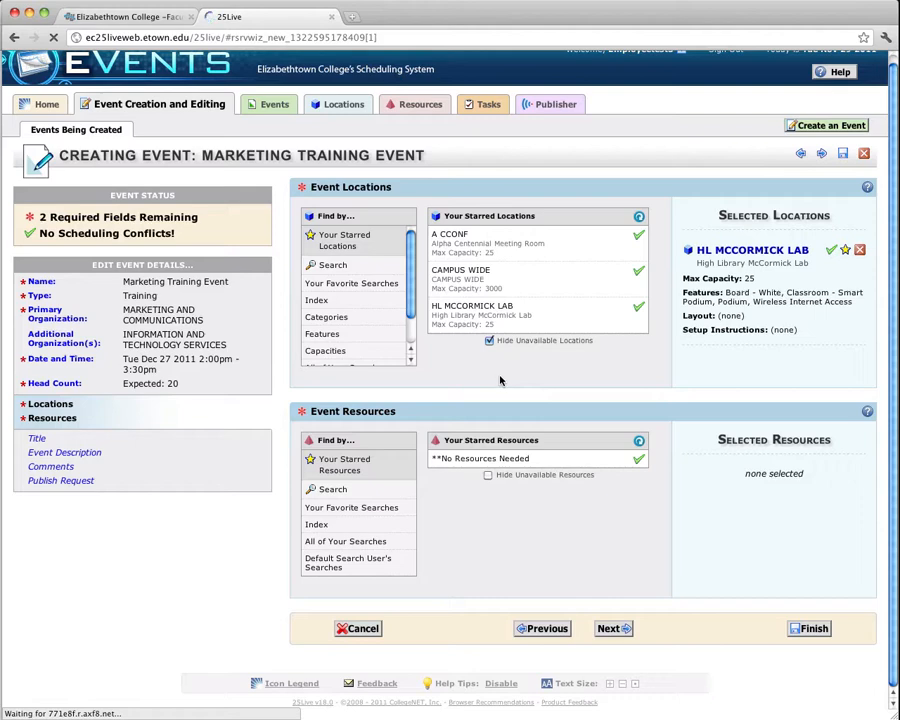
mouse_move(456, 461)
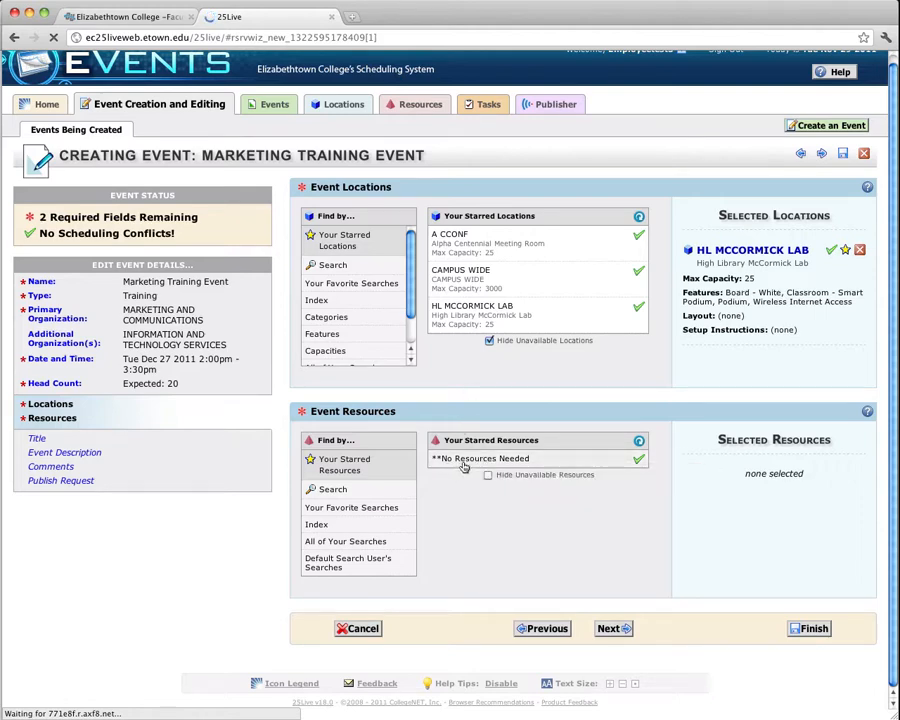
click(463, 460)
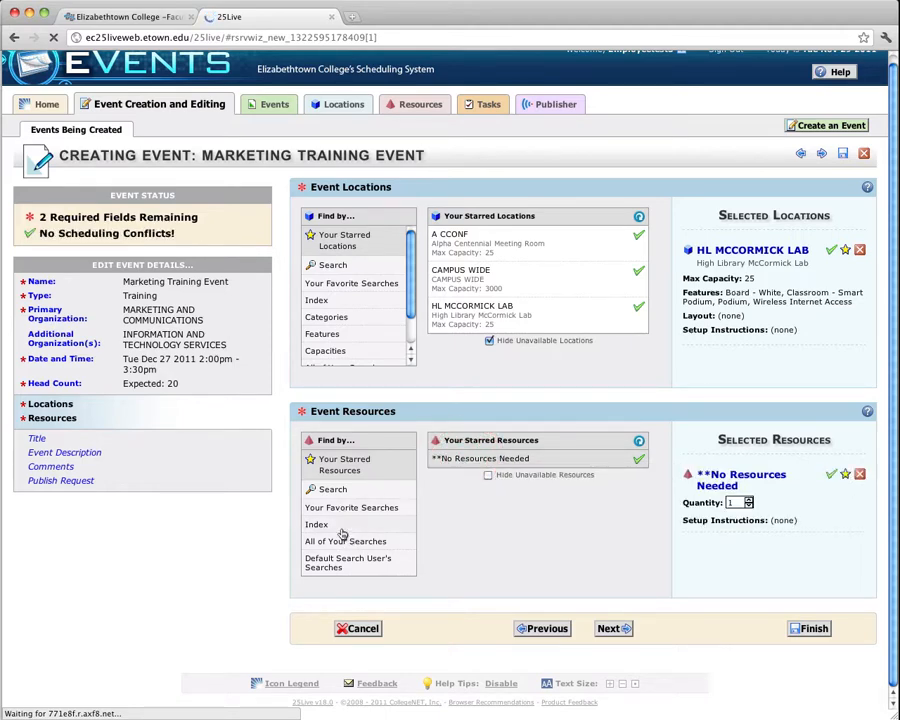
Browse the resource index groups, return to starred resources and continue to the next page.
click(340, 525)
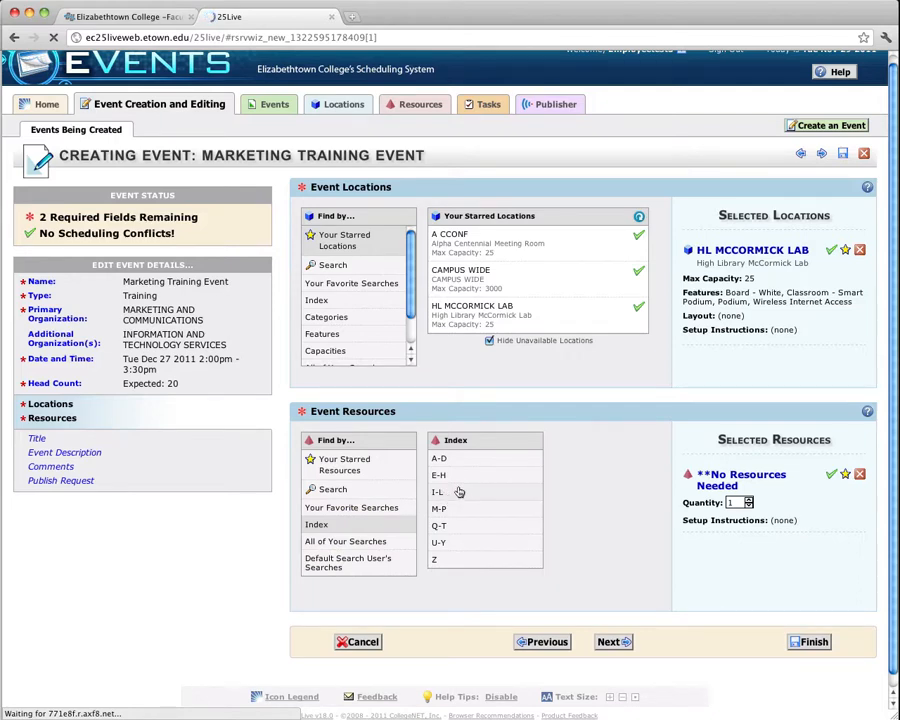
click(456, 476)
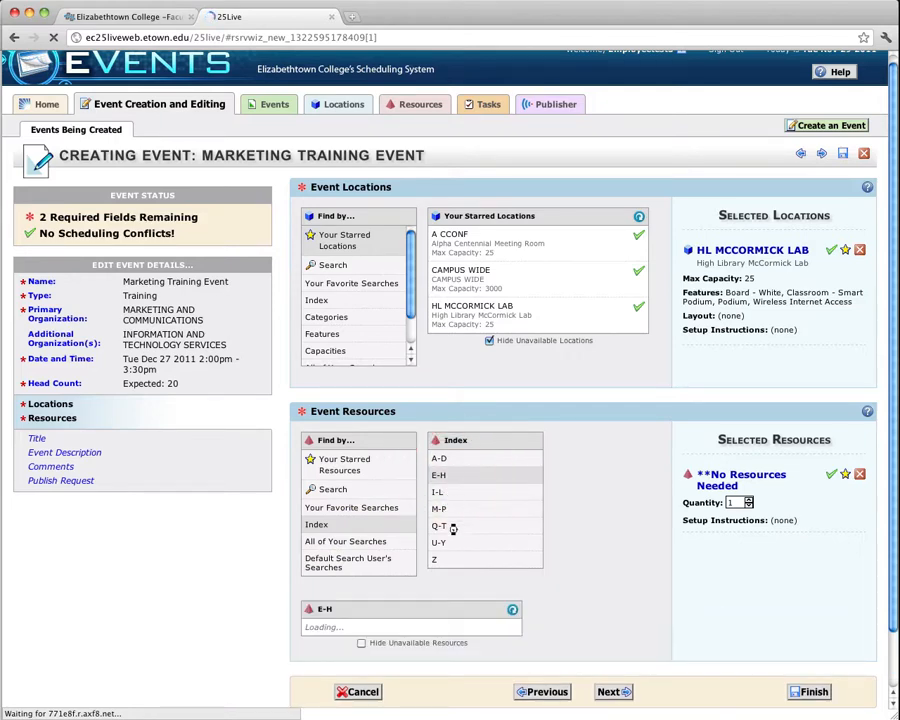
click(450, 509)
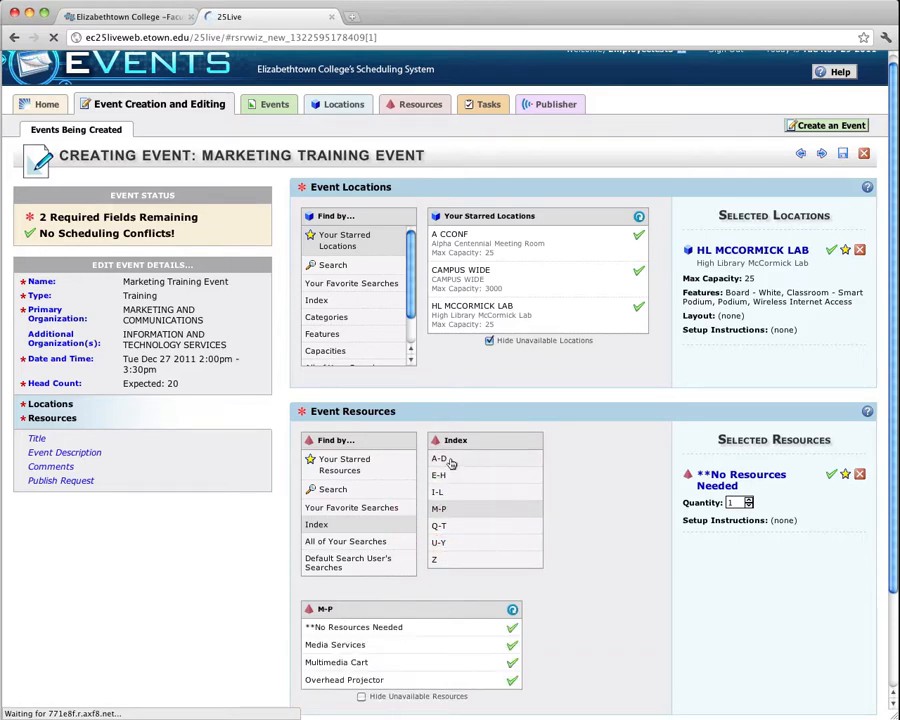
click(450, 460)
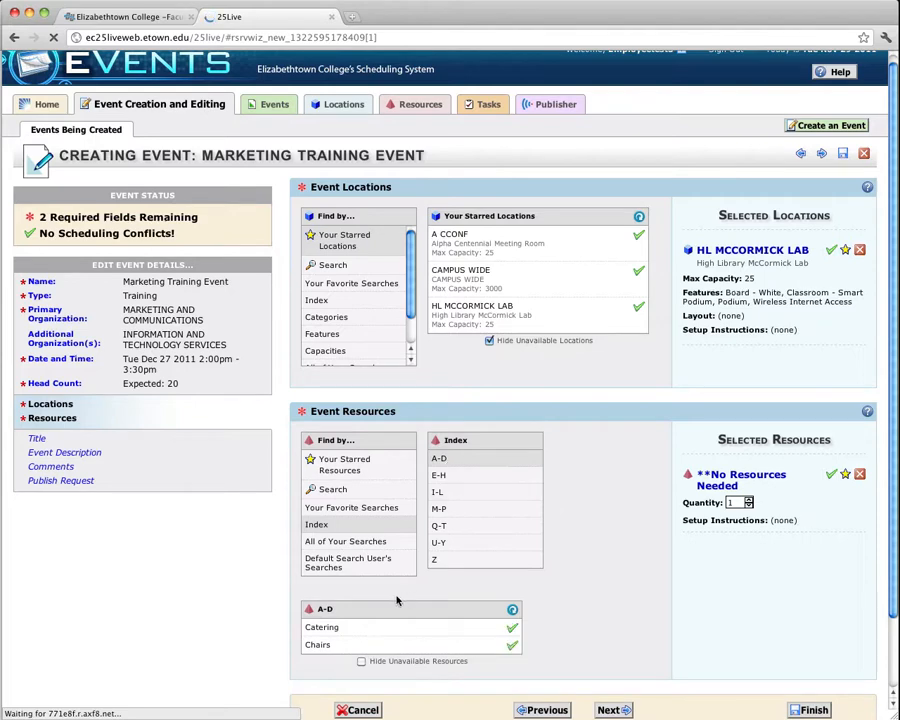
click(346, 459)
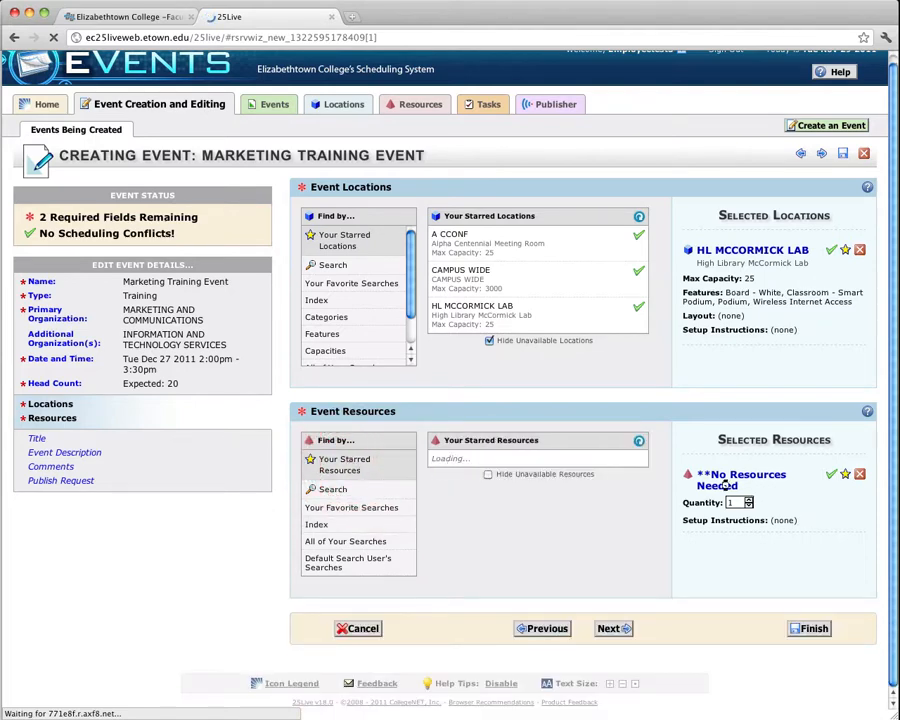
click(614, 629)
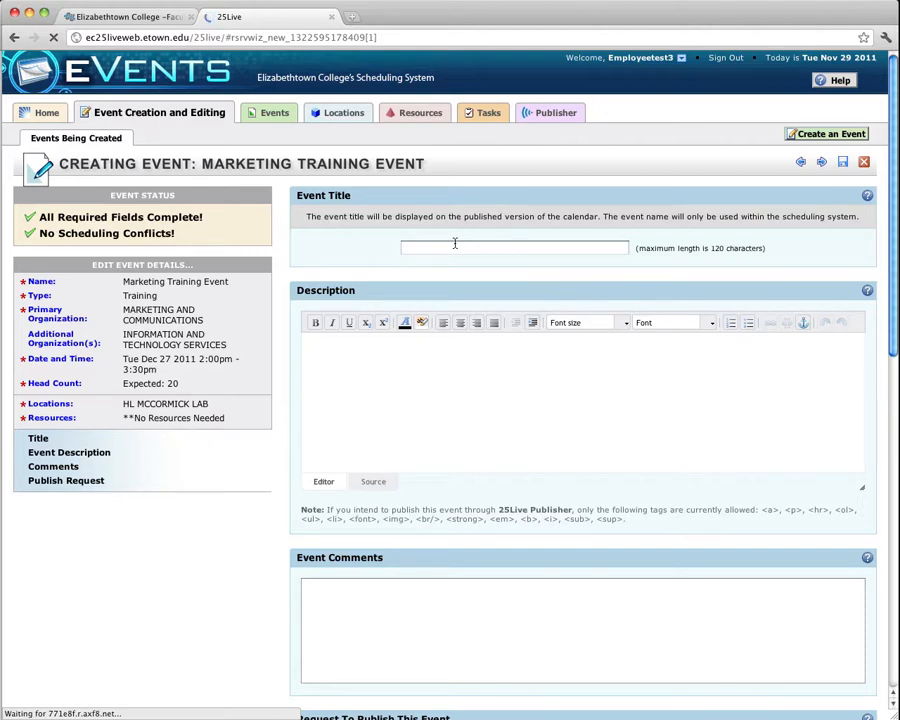
Enter the event title Marketing Training Session 1 and move to the description field.
click(450, 245)
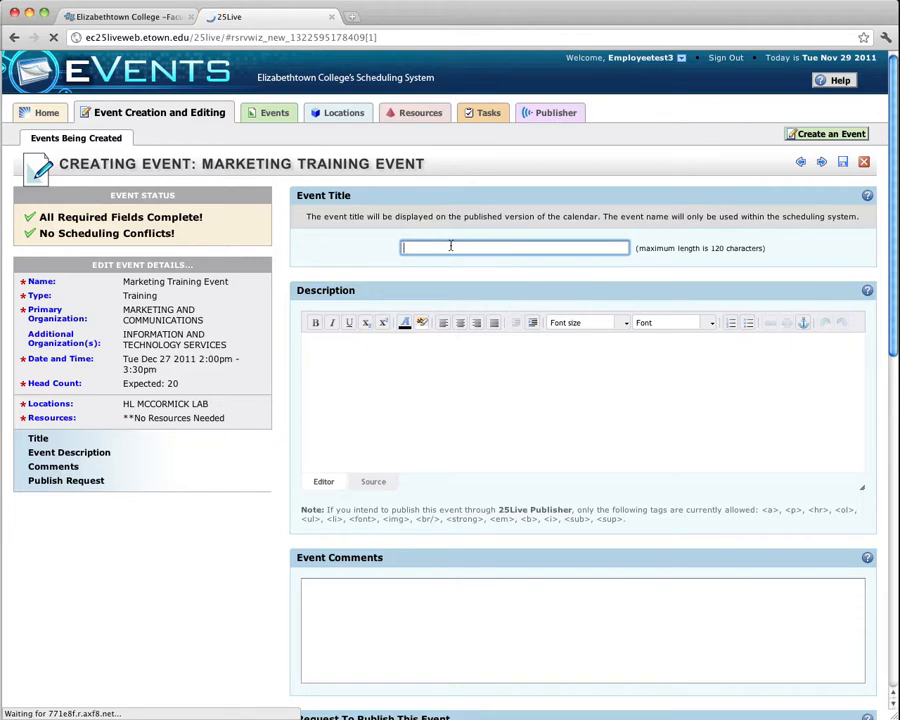
text(Marketing Training Session 1)
key(Tab)
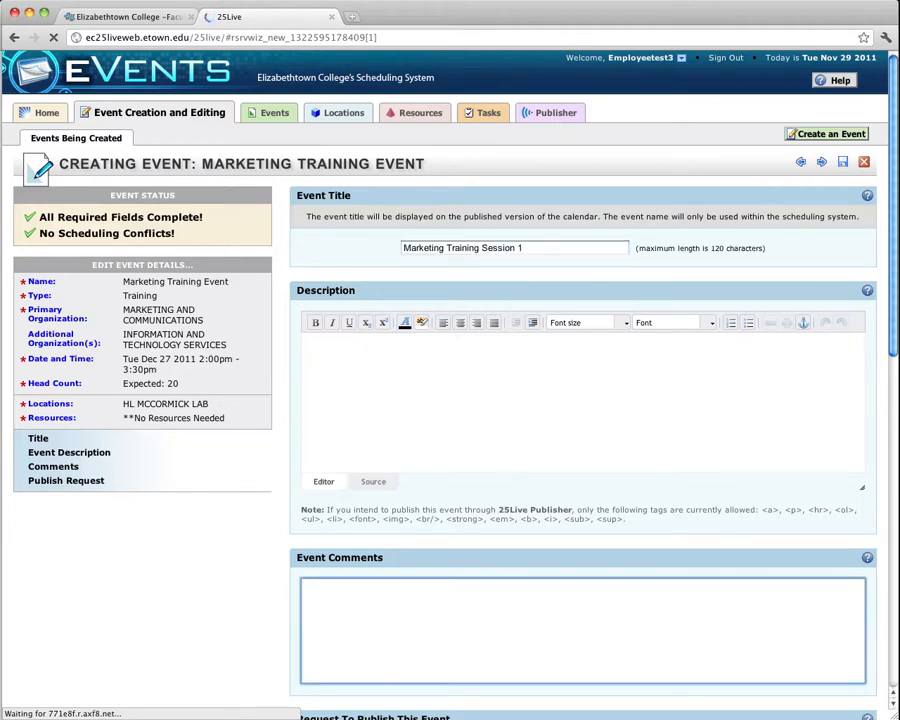
click(390, 382)
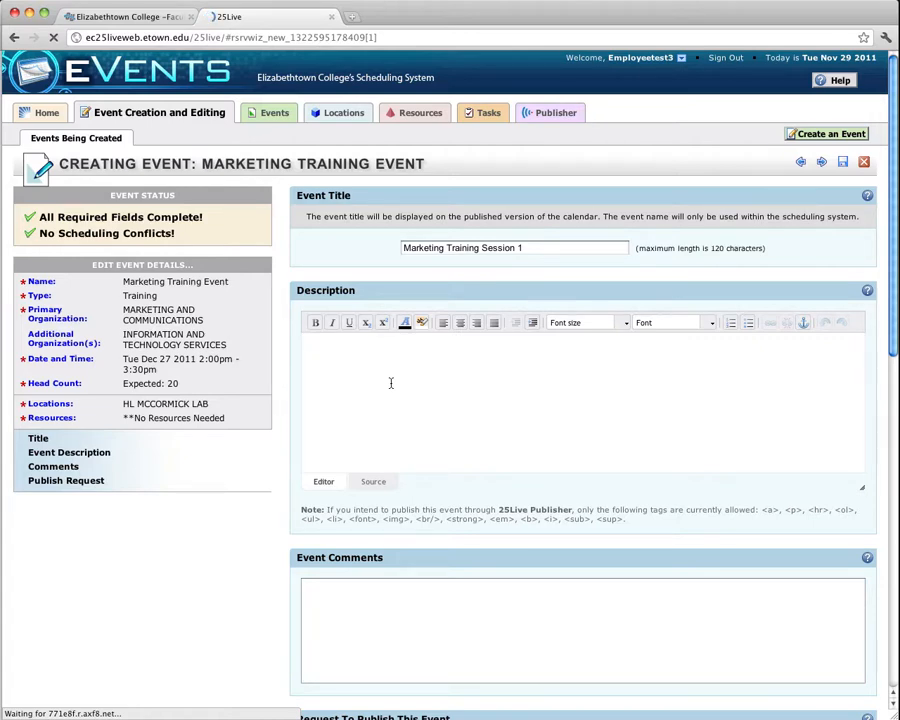
Write the event description with Location: High Library, McCormick Lab, Time: 2pm, Date: December 27, 2011, and paste additional text below.
text(Location: High Library, McCormick Lab)
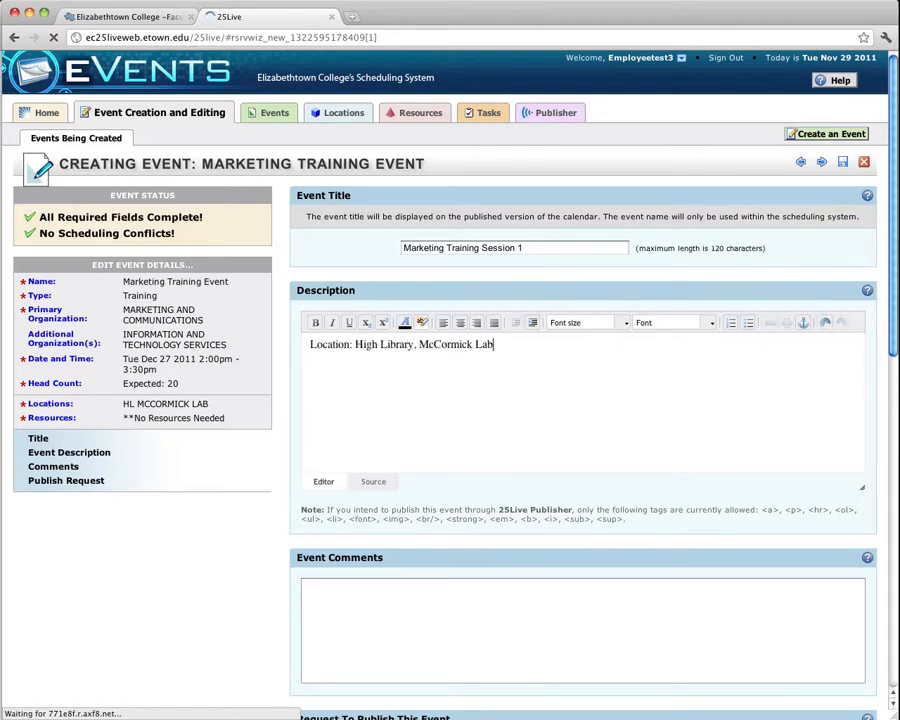
key(Return)
text(Time: 2pm)
key(Return)
text(Date:)
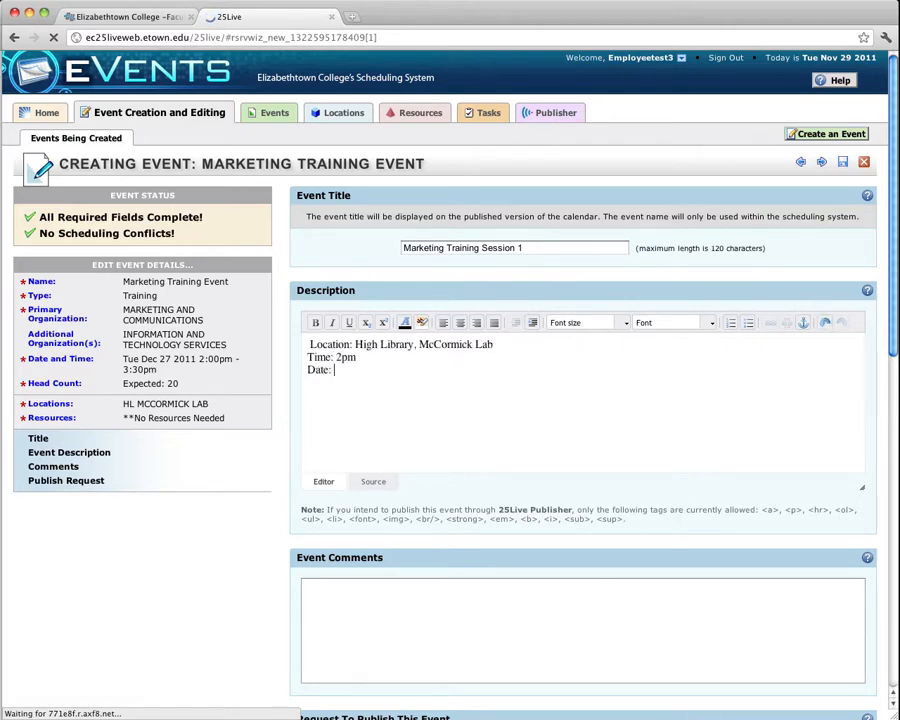
text( December 27, 2011)
key(Return)
text(Lenis doleste ctionsequati tenda demperiae volorrovidi seque ma consequos ma pernam nonsectat faciis quat etur millaccatem qui cori ium estiam everum nulpa delectatur magni dolupienimus pore re et landam facia debitatem audi saperiberum, omnis secae nus as es et ut lacidel min comnisc imincium sum aut harci optume aut perchil lorecatenet ilibus nonseque niam, cullaborit desciustore autem ea volo odit, ut et et eatur, optur)
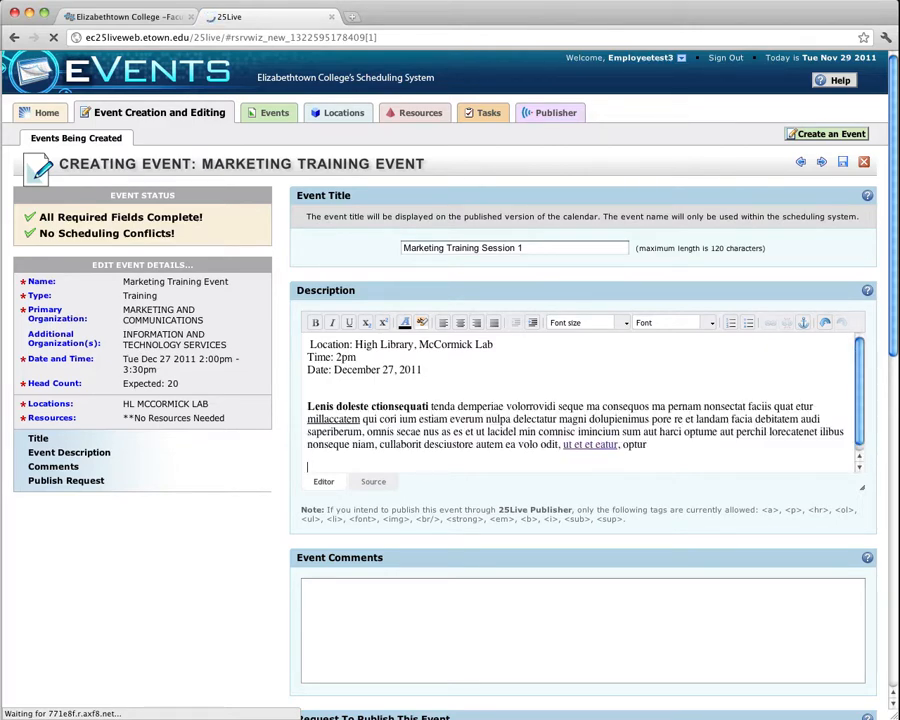
Request publishing the event to the Faculty / Staff Calendar On Etown.Edu.
drag(309, 407, 381, 407)
double_click(318, 420)
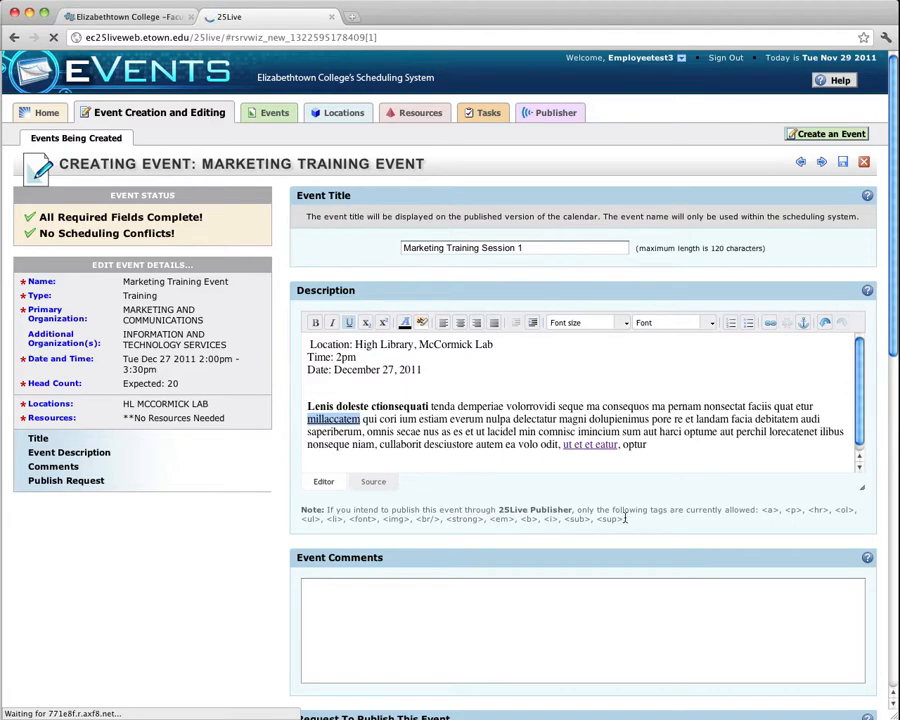
scroll(625, 519, down, 5)
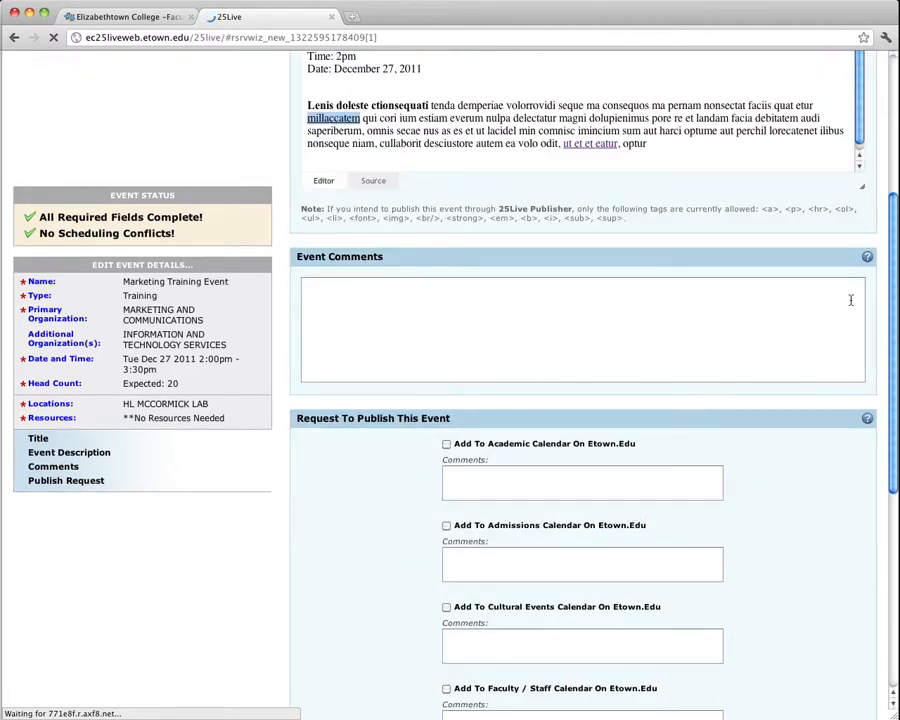
mouse_move(868, 257)
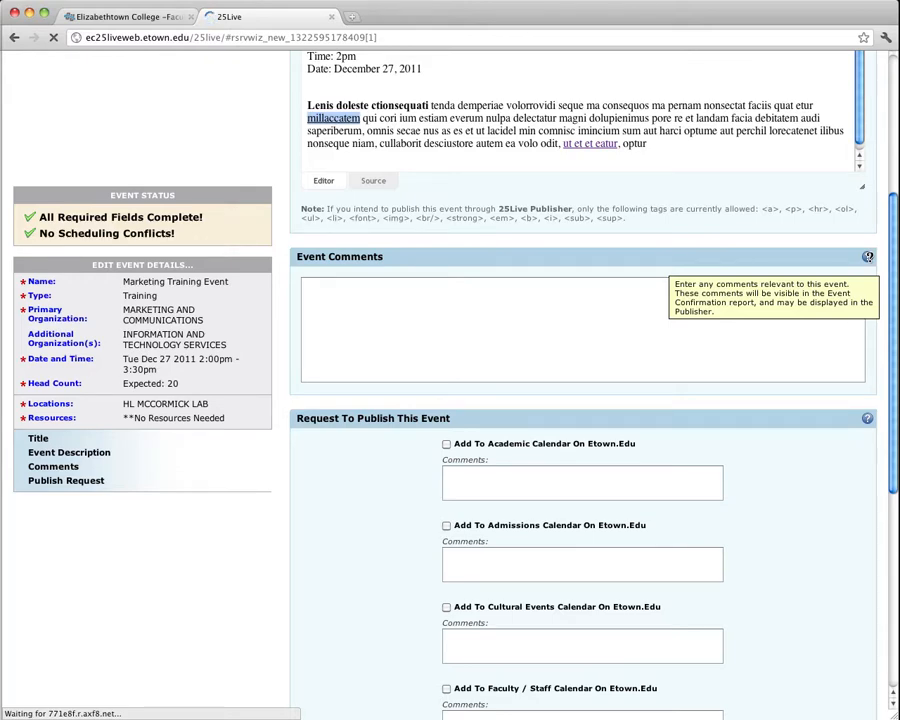
scroll(745, 365, down, 5)
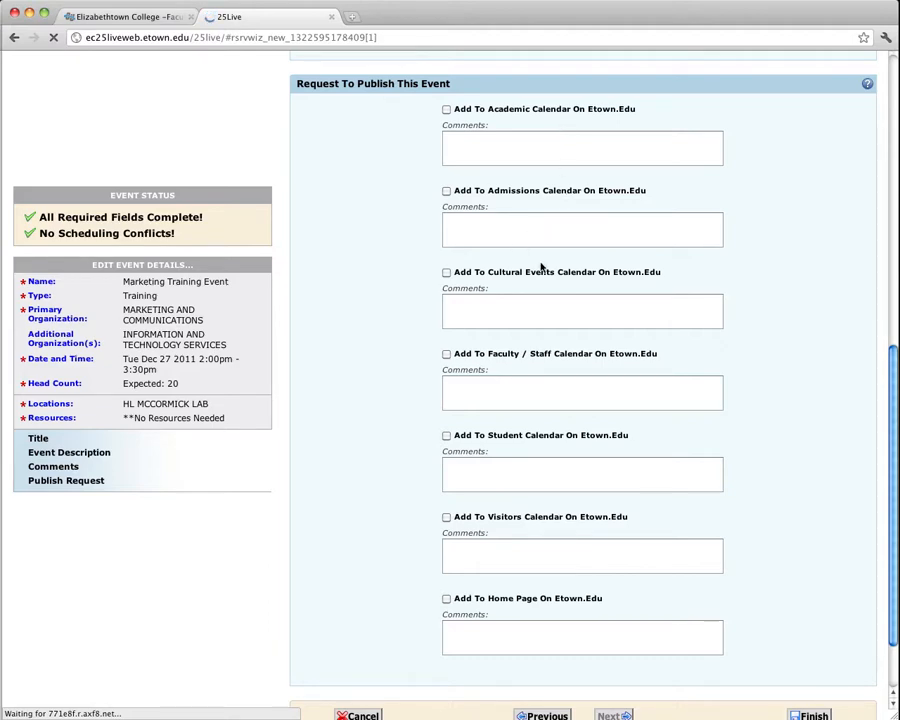
click(446, 354)
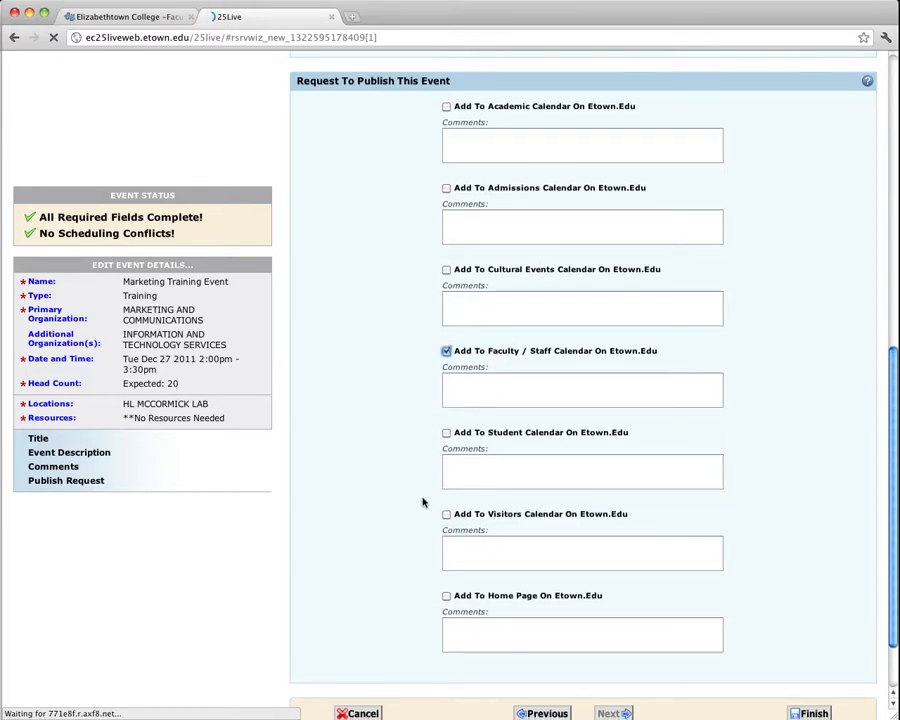
Finish creating the event and close the reservation wizard.
scroll(424, 502, down, 2)
click(811, 629)
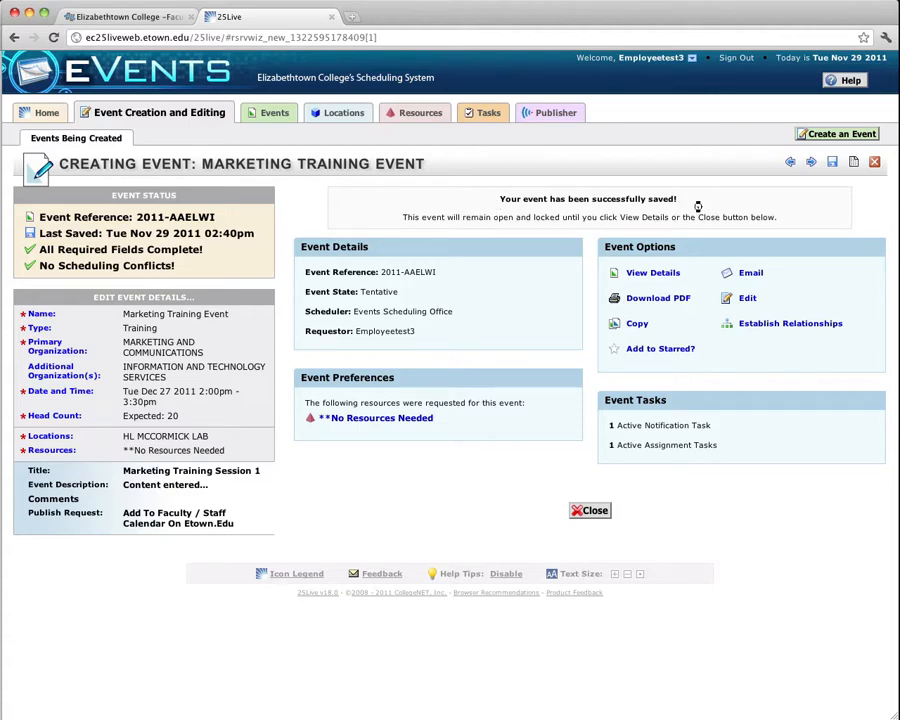
click(590, 511)
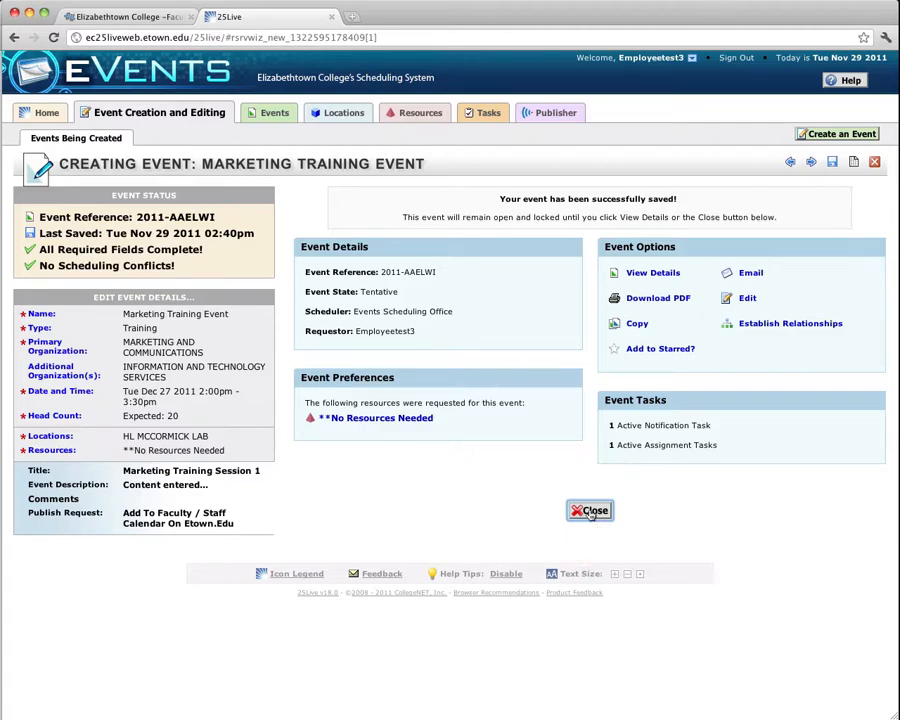